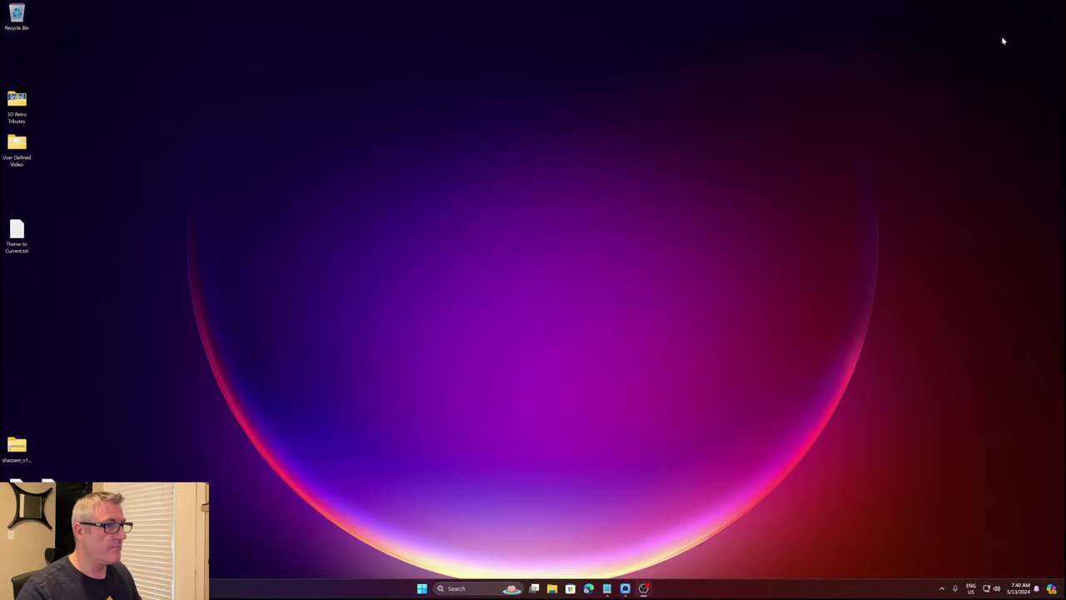
- Launch Community Theme Creator from the taskbar to reach its Nintendo 64 wheel preview
{"action": "key", "text": "super"}
{"action": "left_click", "coordinate": [594, 343]}
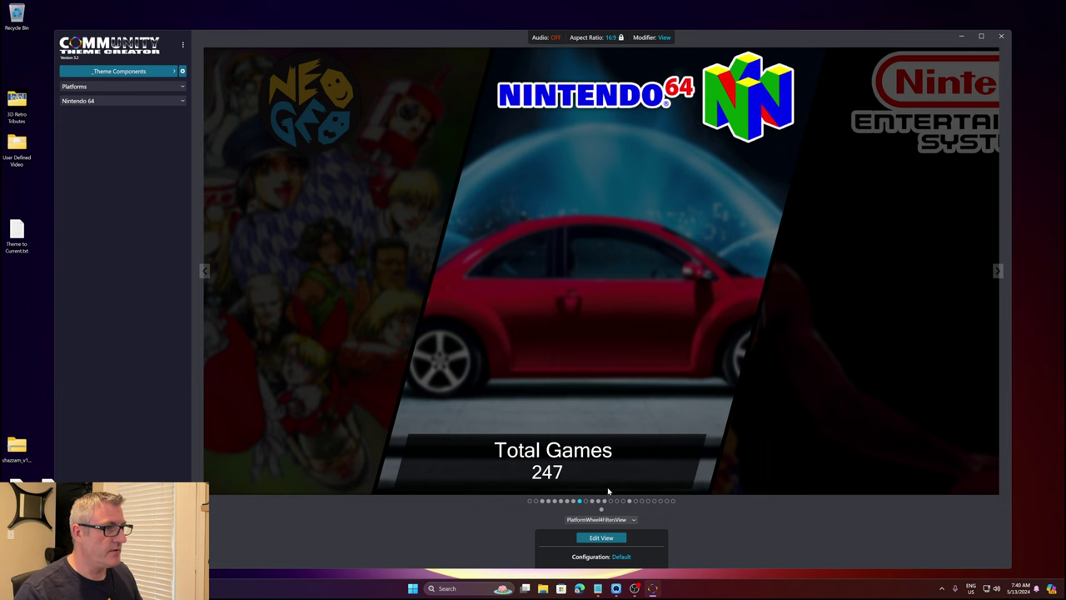
- Load the 3.2 theme from the Theme Manager and preview its HorizontalWheel2GamesView
{"action": "left_click", "coordinate": [152, 71]}
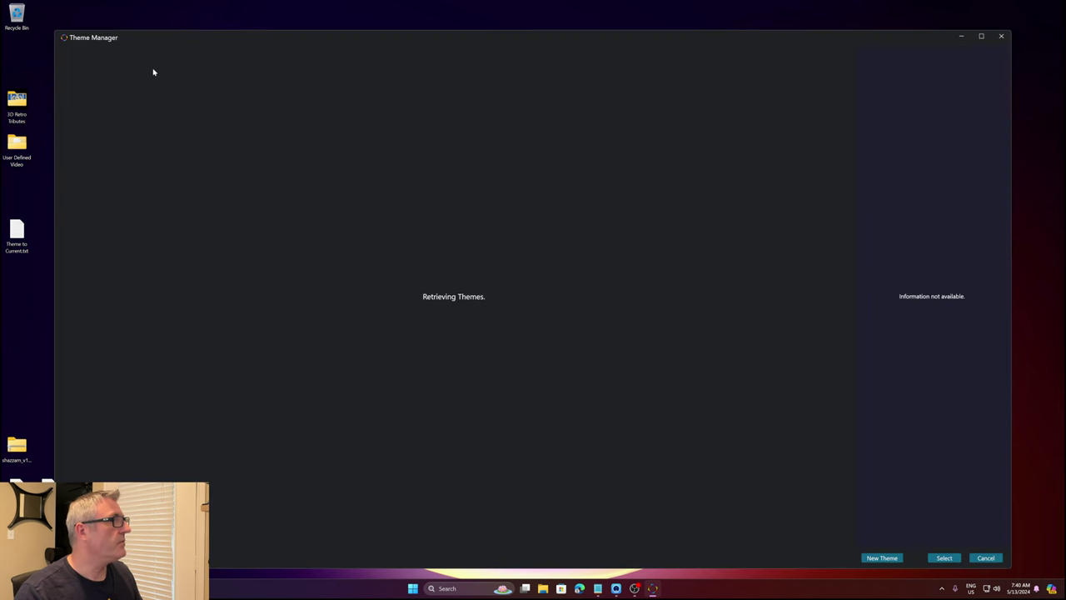
{"action": "scroll", "coordinate": [353, 225], "scroll_direction": "up", "scroll_amount": 10}
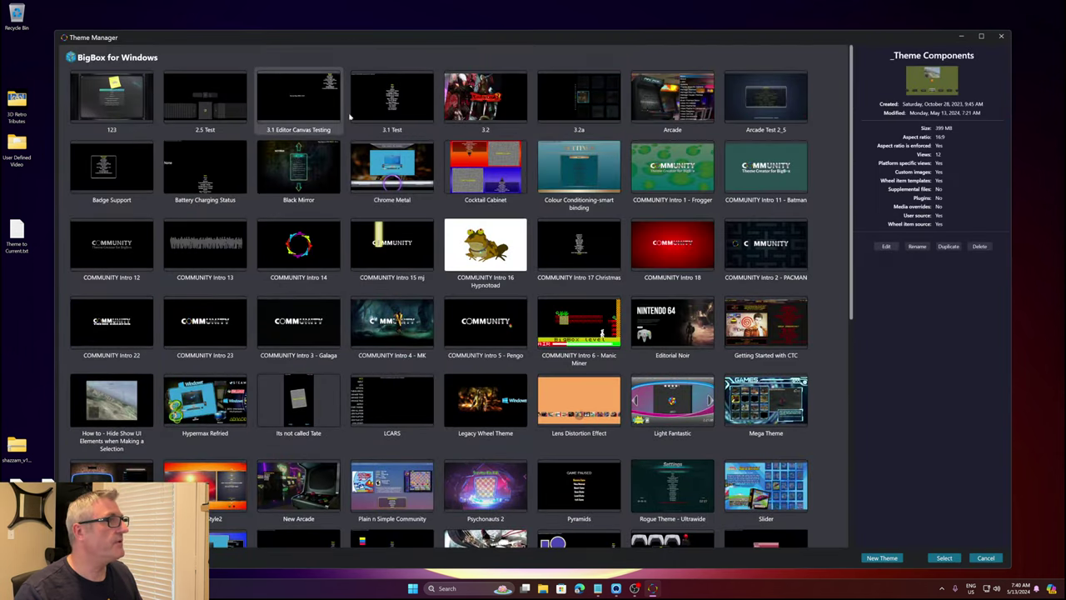
{"action": "left_click", "coordinate": [502, 104]}
{"action": "double_click", "coordinate": [502, 104]}
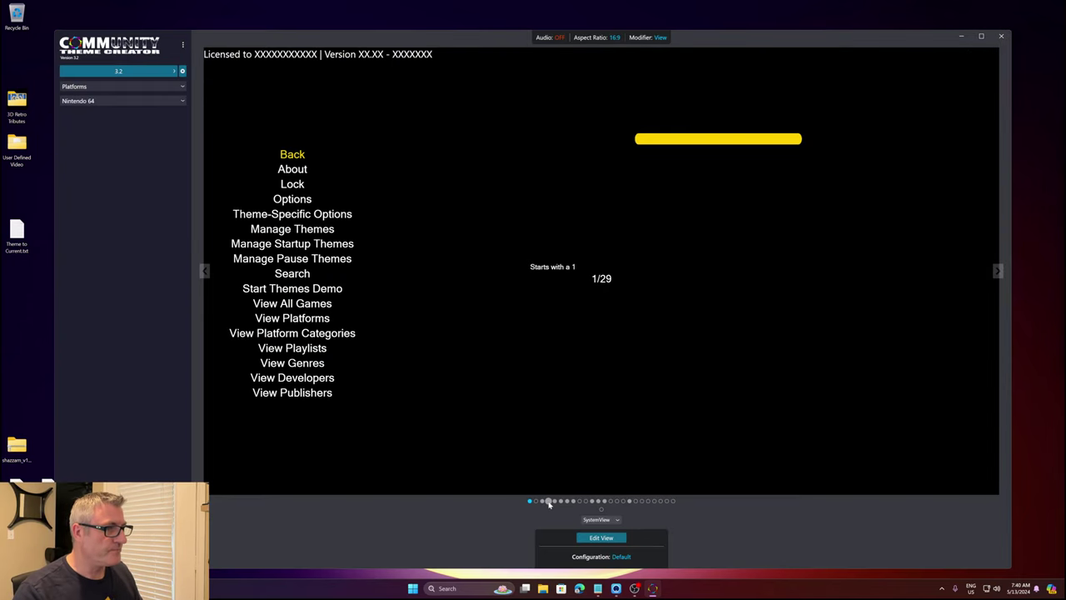
{"action": "left_click", "coordinate": [550, 501]}
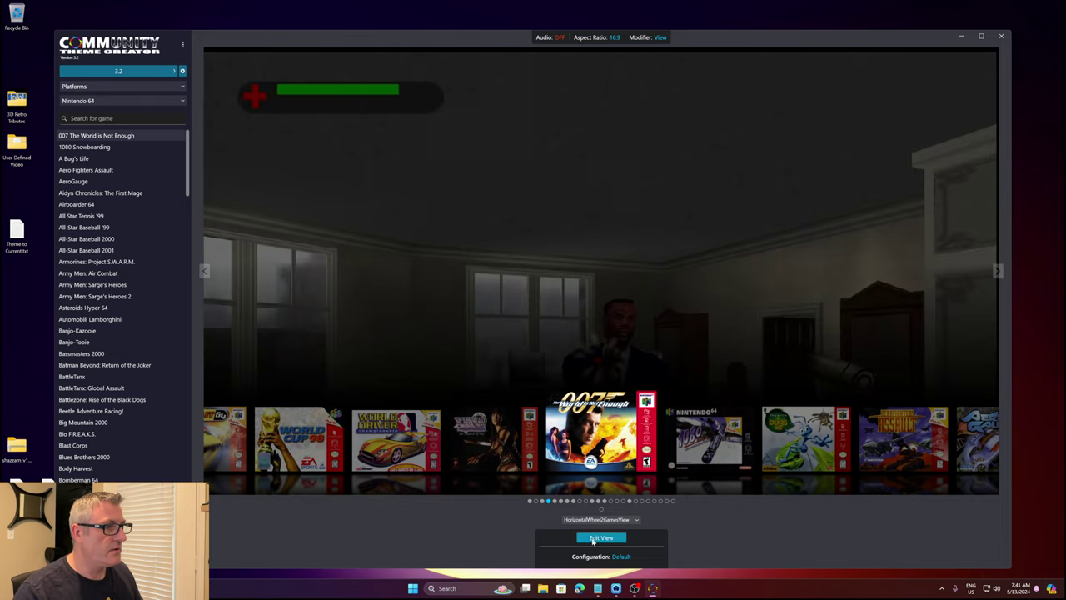
- Add a new Text element to HorizontalWheel2GamesView that updates During selection
{"action": "left_click", "coordinate": [592, 535]}
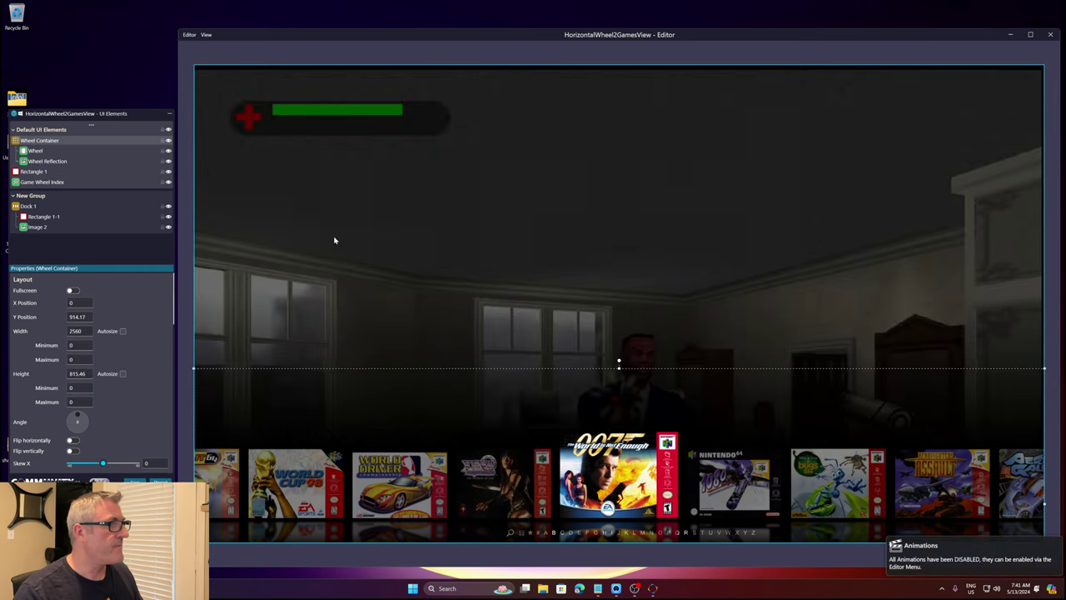
{"action": "left_click", "coordinate": [94, 127]}
{"action": "left_click", "coordinate": [92, 126]}
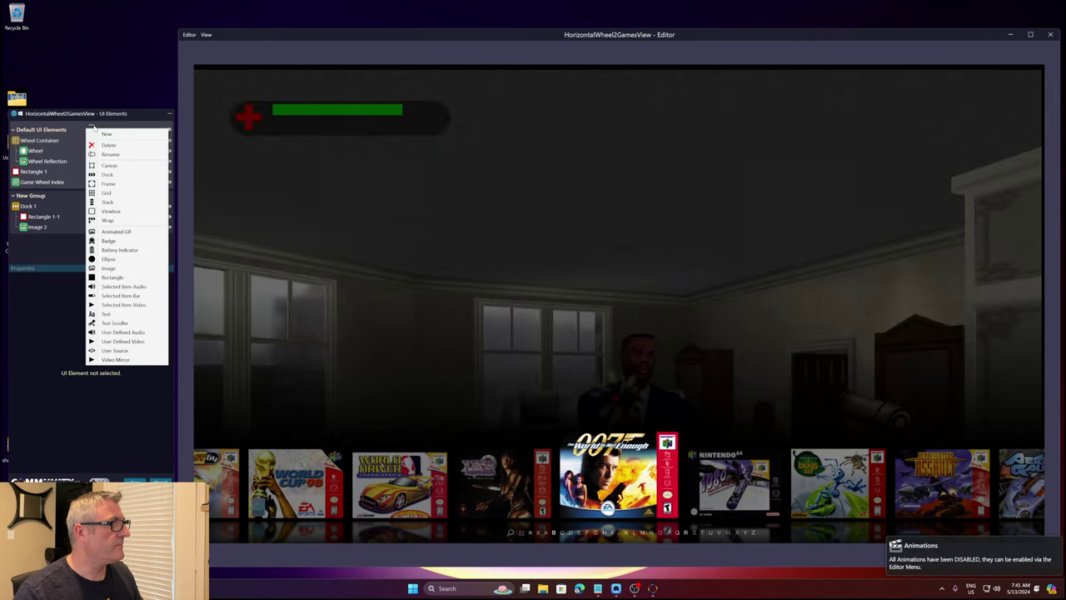
{"action": "left_click", "coordinate": [109, 313]}
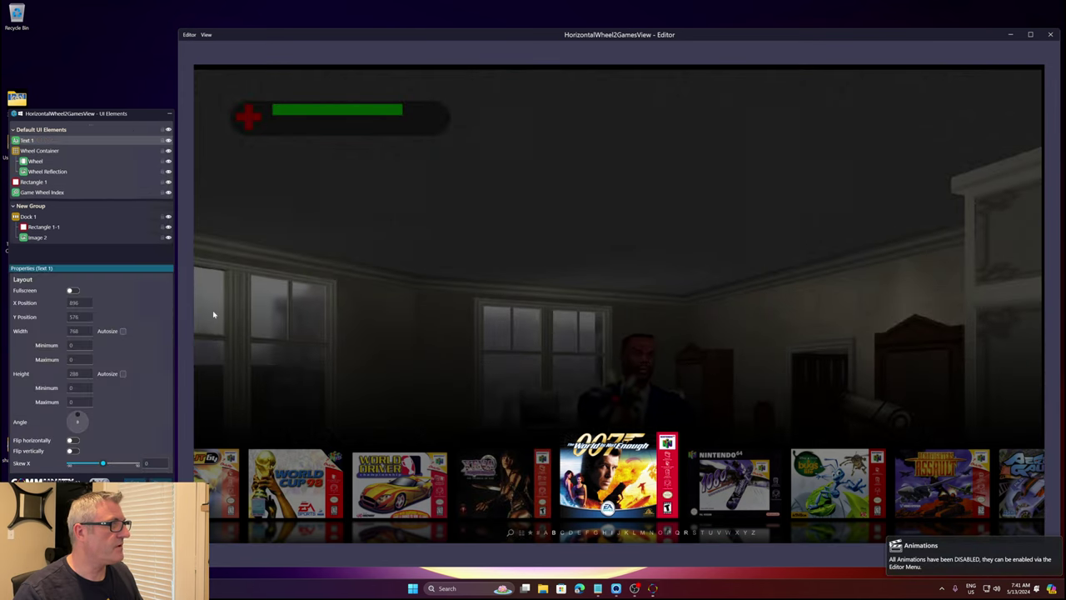
{"action": "scroll", "coordinate": [152, 375], "scroll_direction": "down", "scroll_amount": 10}
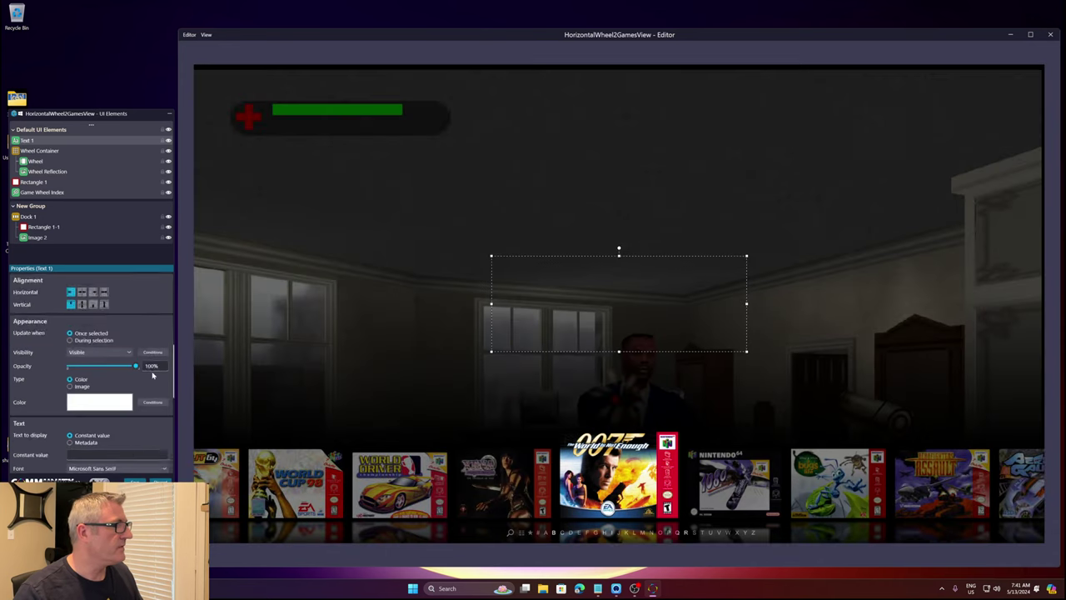
{"action": "scroll", "coordinate": [152, 367], "scroll_direction": "up", "scroll_amount": 1}
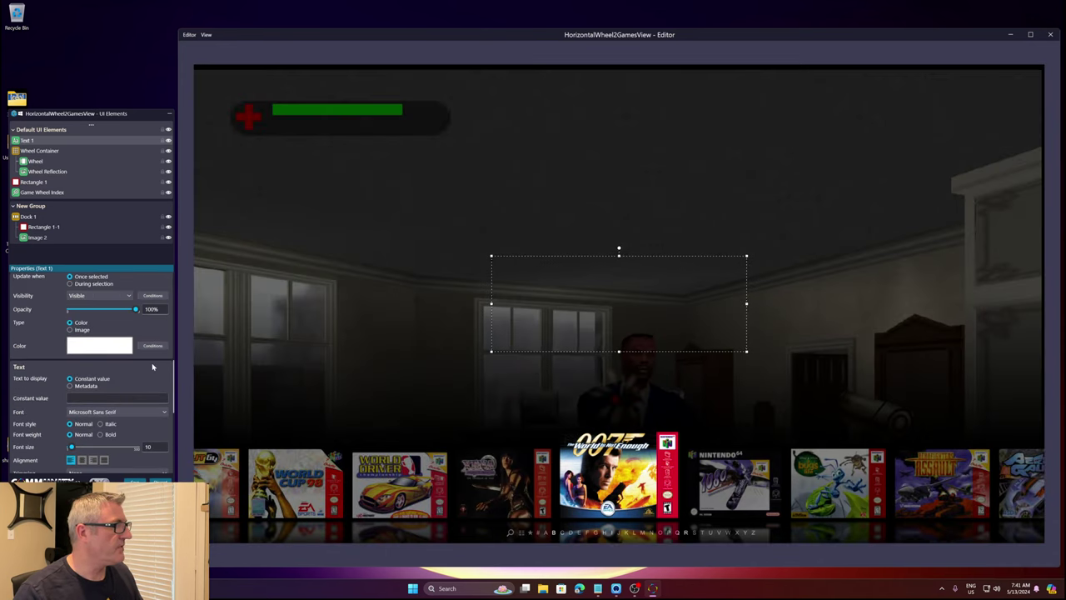
{"action": "scroll", "coordinate": [152, 366], "scroll_direction": "up", "scroll_amount": 1}
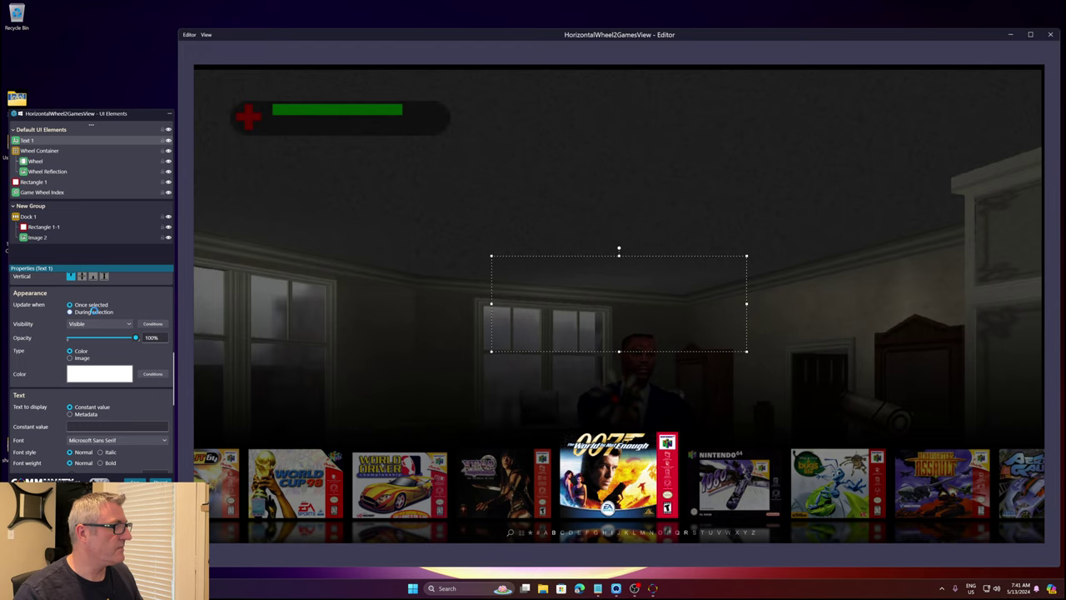
{"action": "left_click", "coordinate": [93, 313]}
- Bind the text to Selected Item Index (Odd/Even) metadata, size it about 105, and exit the editor
{"action": "left_click", "coordinate": [71, 414]}
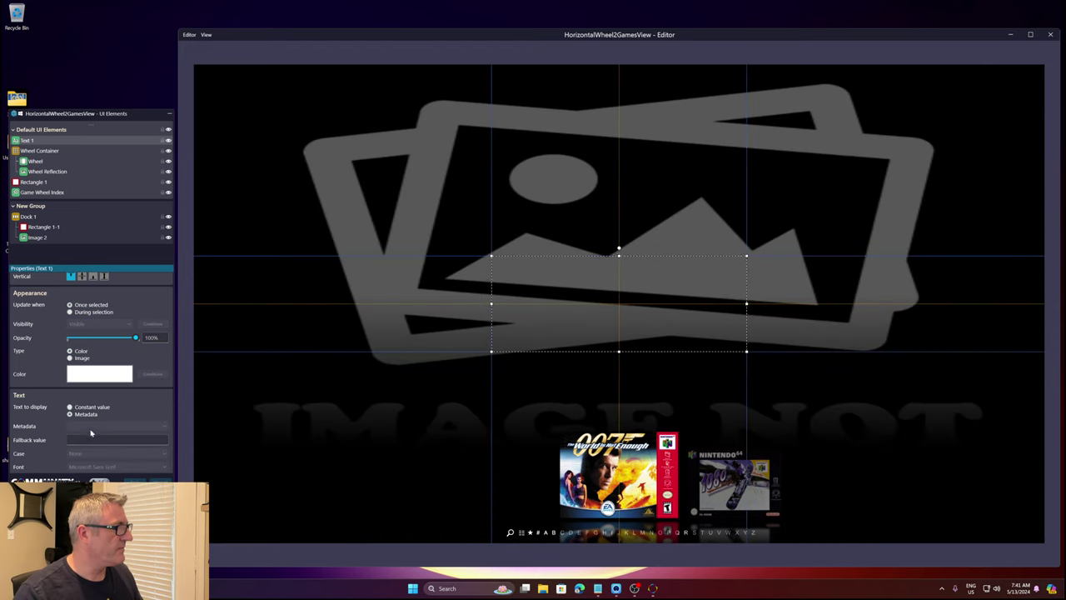
{"action": "left_click", "coordinate": [92, 427]}
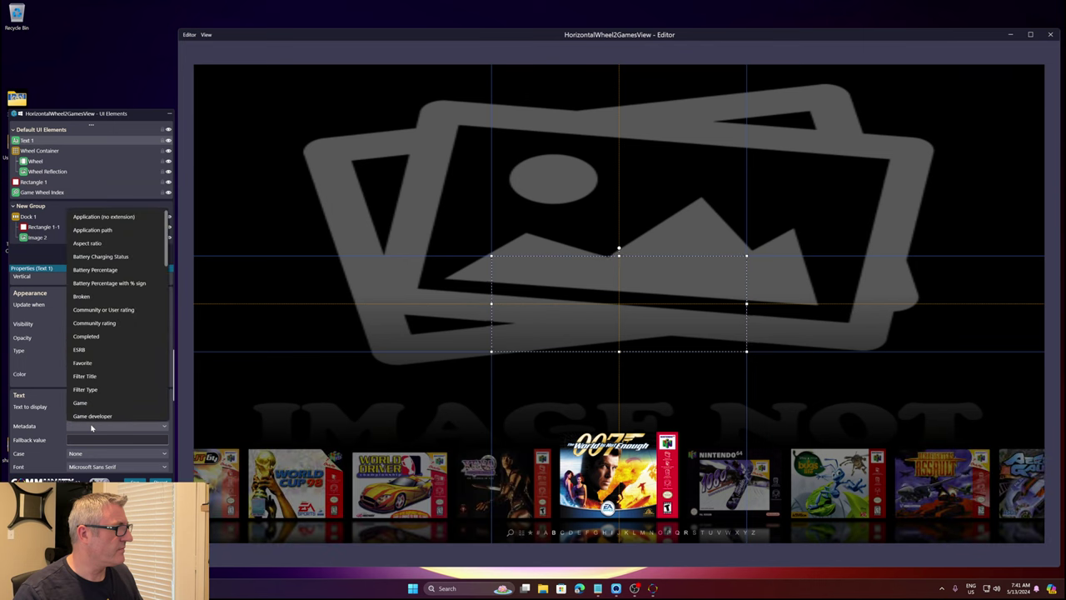
{"action": "scroll", "coordinate": [94, 327], "scroll_direction": "down", "scroll_amount": 5}
{"action": "scroll", "coordinate": [93, 327], "scroll_direction": "down", "scroll_amount": 3}
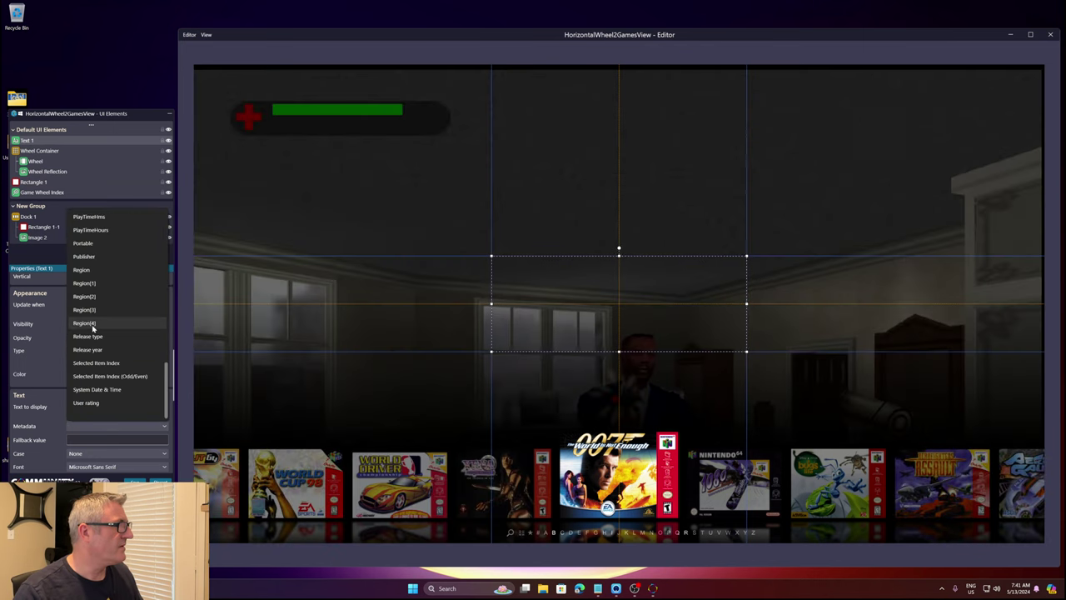
{"action": "left_click", "coordinate": [132, 375]}
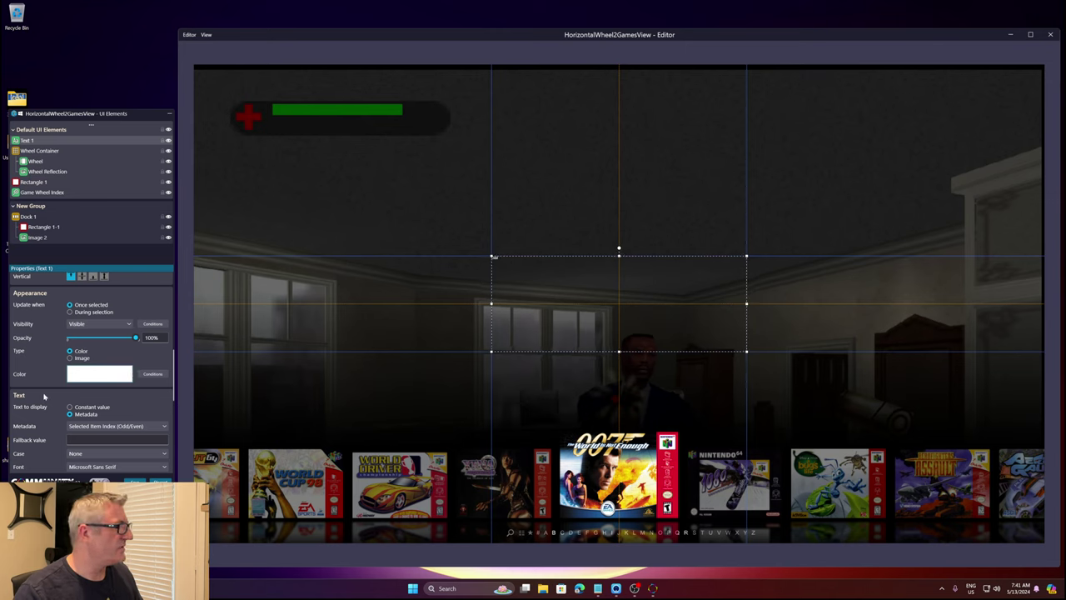
{"action": "scroll", "coordinate": [44, 397], "scroll_direction": "down", "scroll_amount": 3}
{"action": "left_click_drag", "start_coordinate": [76, 434], "coordinate": [84, 433]}
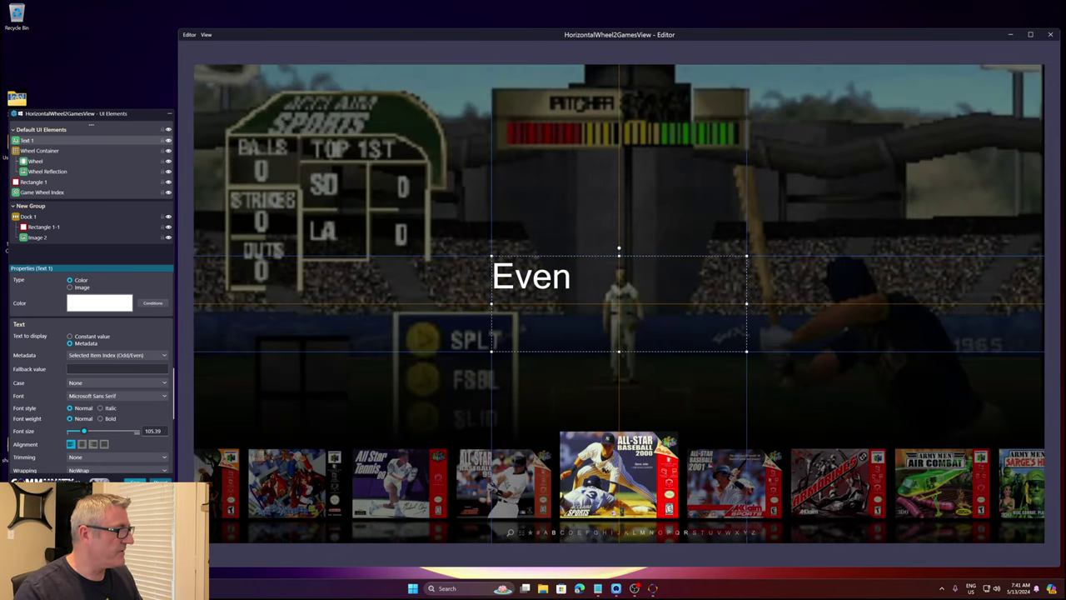
{"action": "key", "text": "alt+F4"}
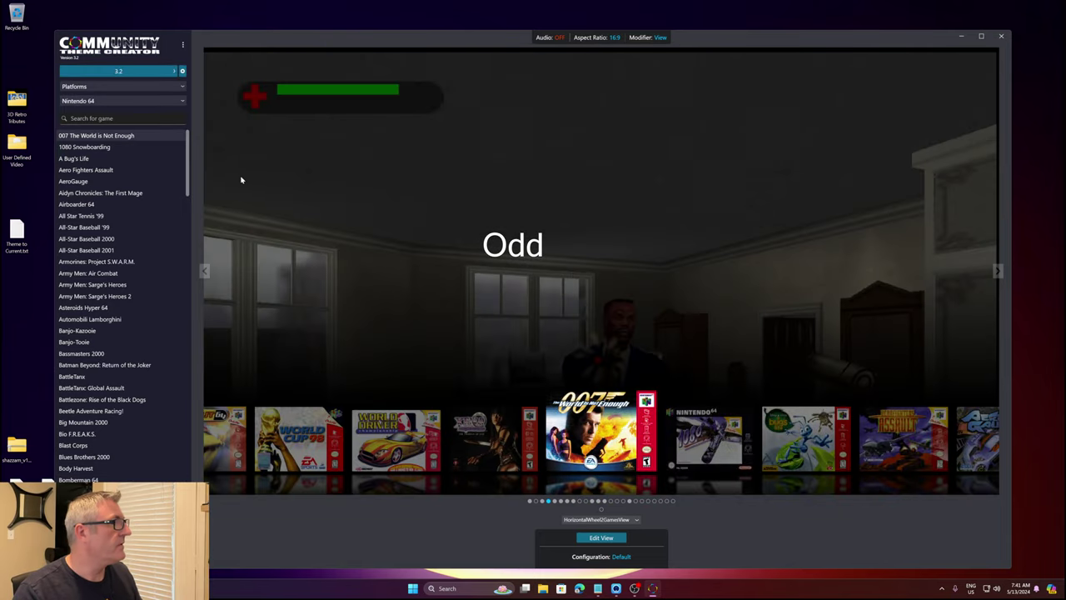
- Switch to the Sony Playstation 2 platform and preview its wheel item templates
{"action": "left_click", "coordinate": [123, 101]}
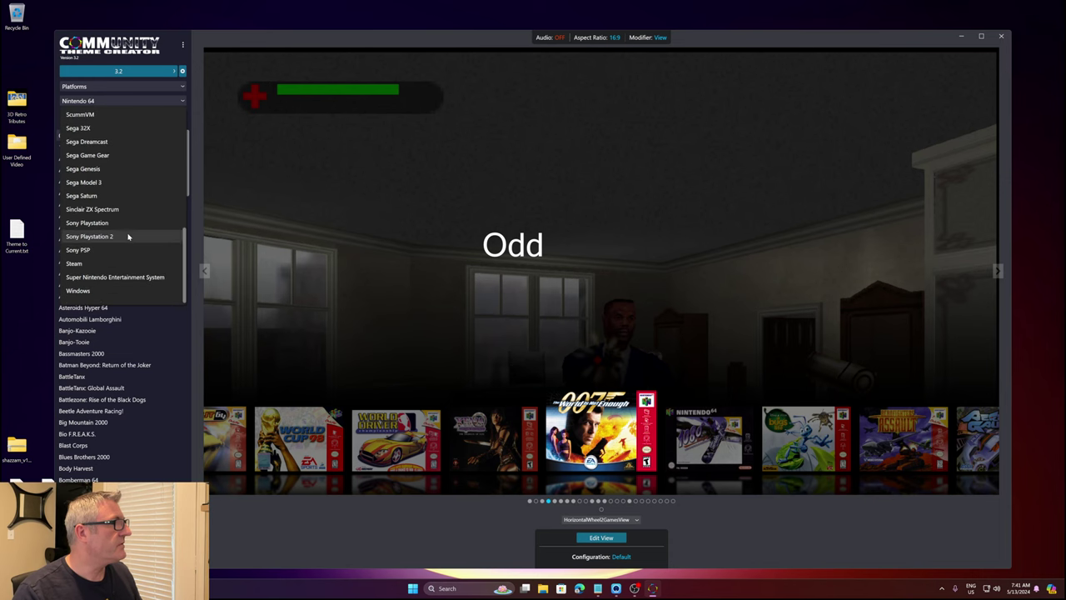
{"action": "left_click", "coordinate": [128, 237]}
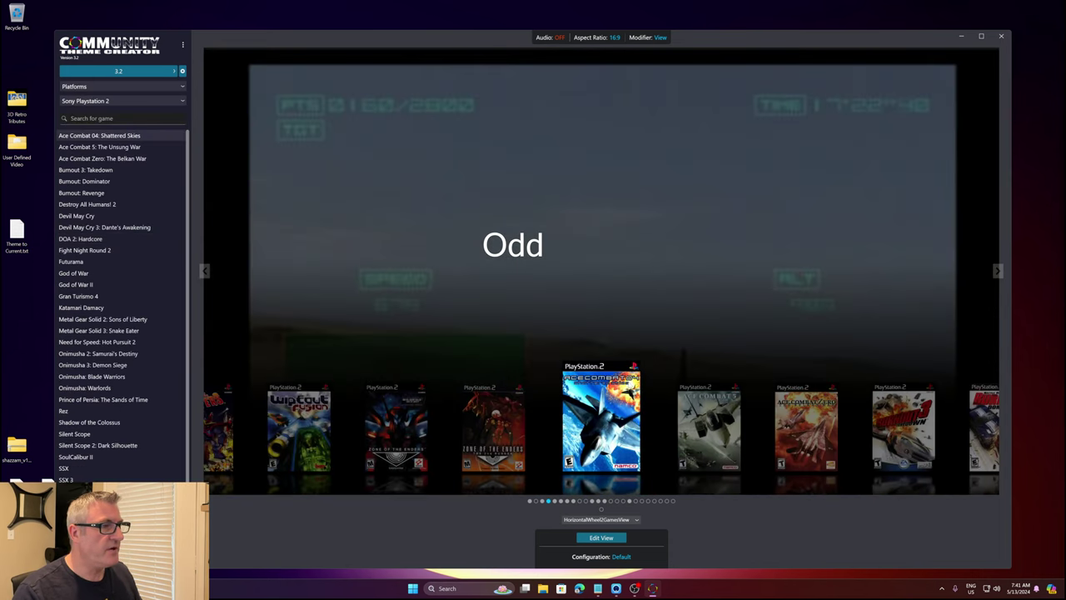
{"action": "mouse_move", "coordinate": [648, 38]}
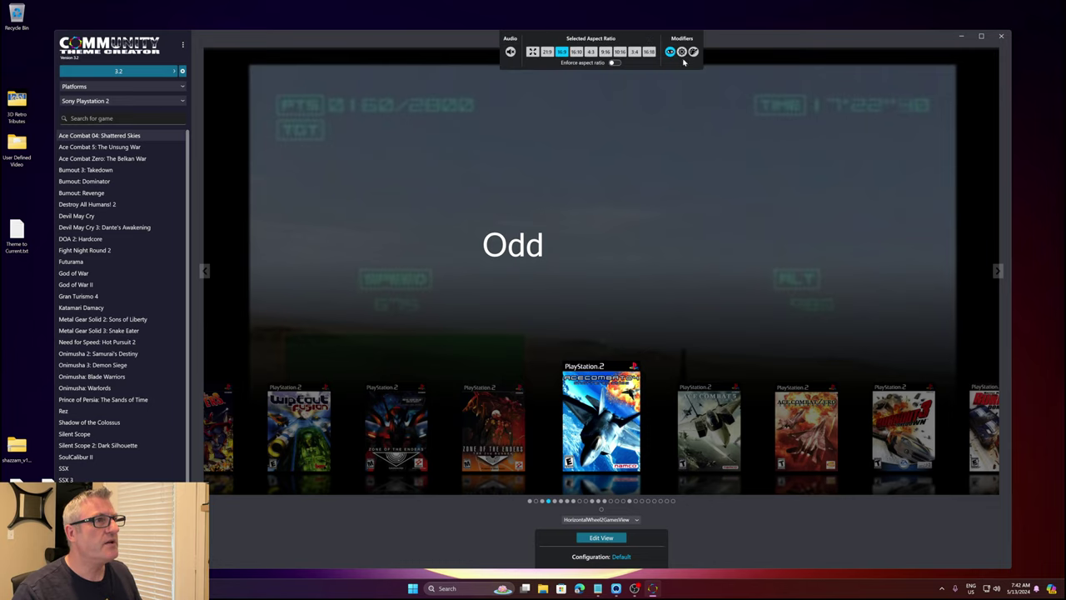
{"action": "left_click", "coordinate": [683, 52]}
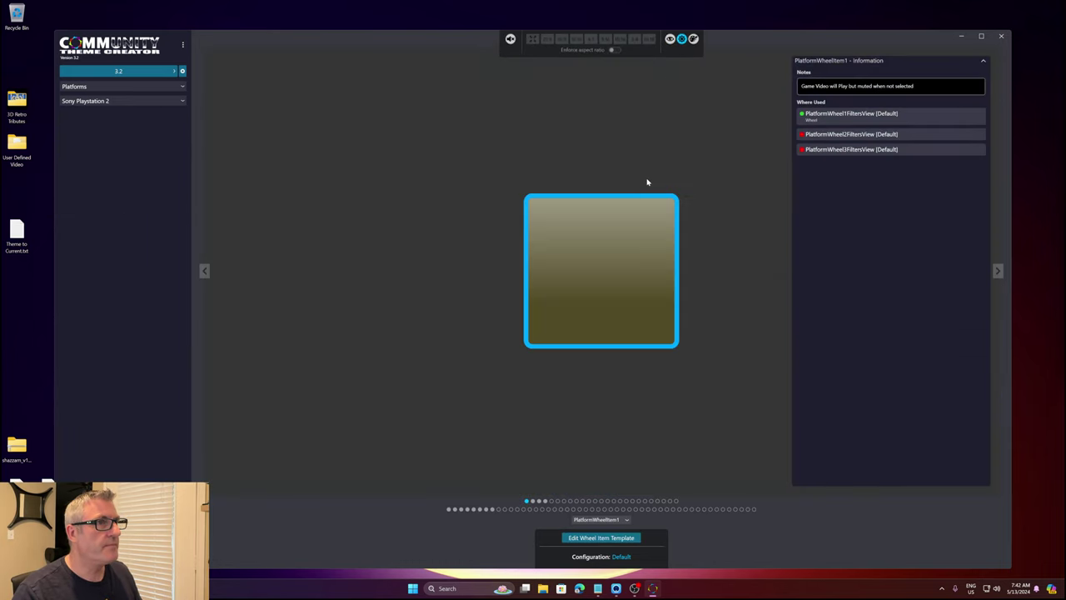
- Browse GameWheelItem2 through GameWheelItem5, settle on GameWheelItem9, and pick its configuration
{"action": "left_click", "coordinate": [460, 510]}
{"action": "left_click", "coordinate": [467, 510]}
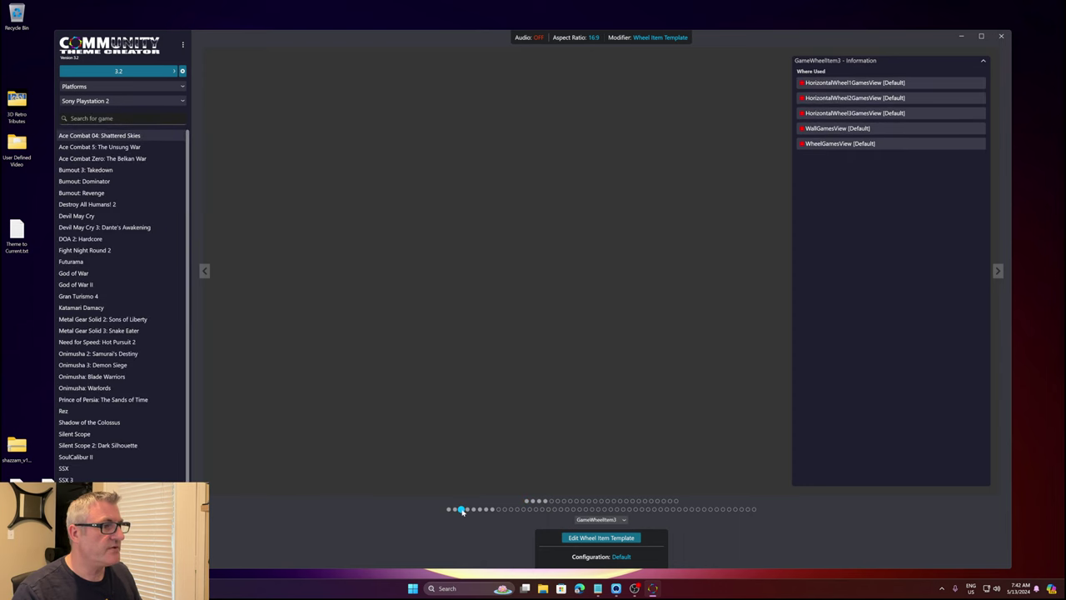
{"action": "left_click", "coordinate": [467, 510]}
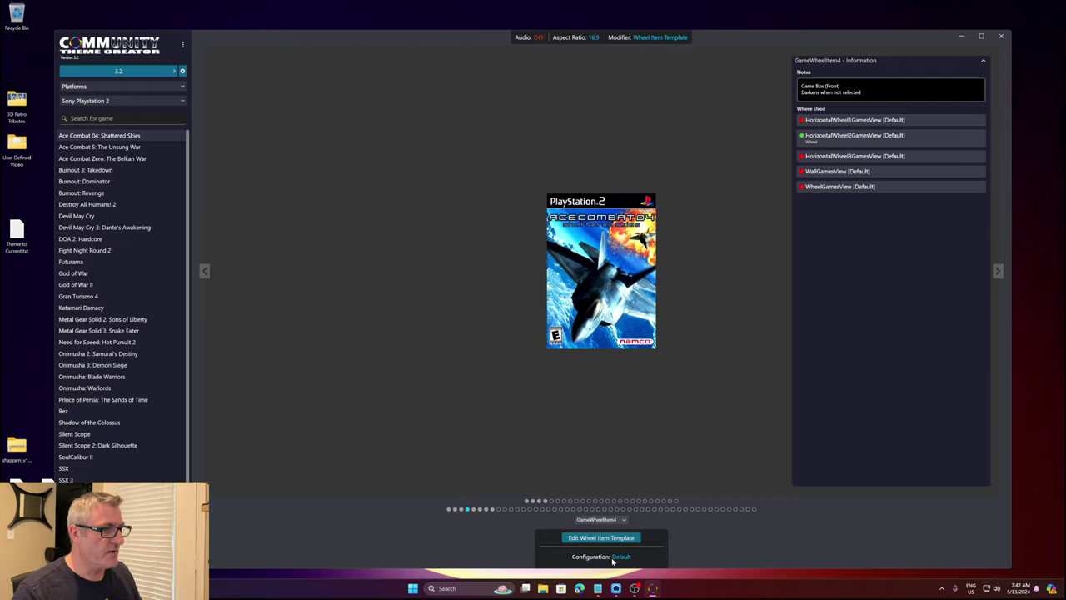
{"action": "left_click", "coordinate": [498, 510]}
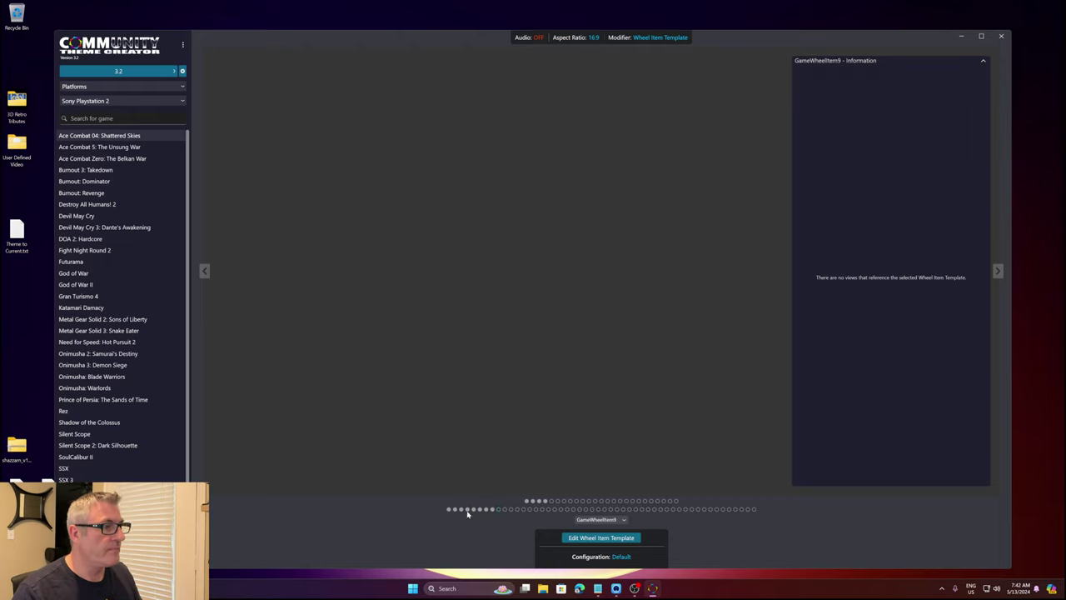
{"action": "left_click", "coordinate": [460, 510]}
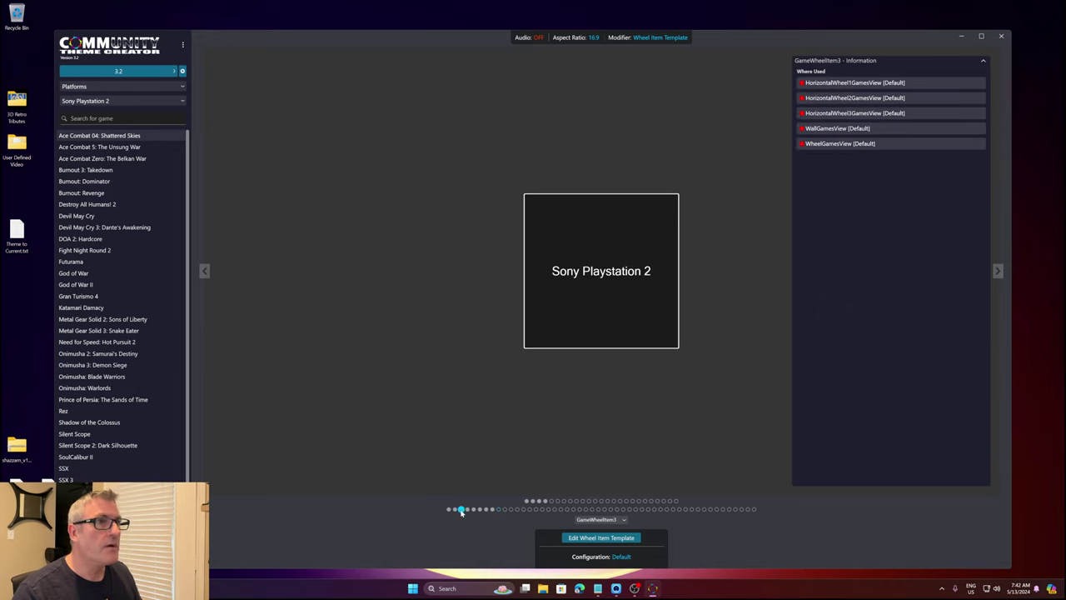
{"action": "left_click", "coordinate": [468, 511]}
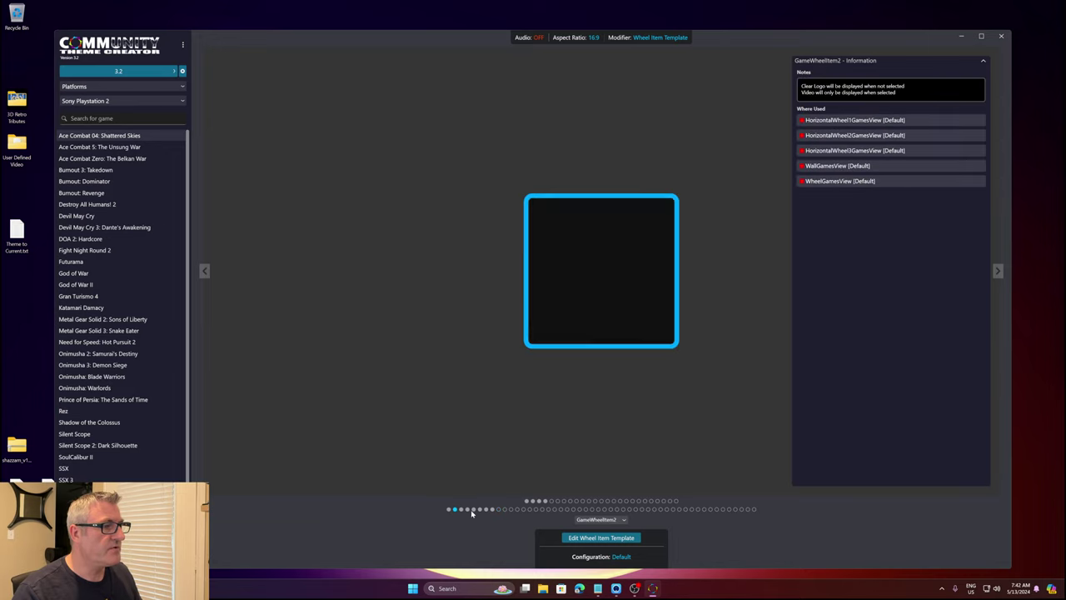
{"action": "left_click", "coordinate": [471, 510]}
{"action": "left_click", "coordinate": [467, 509]}
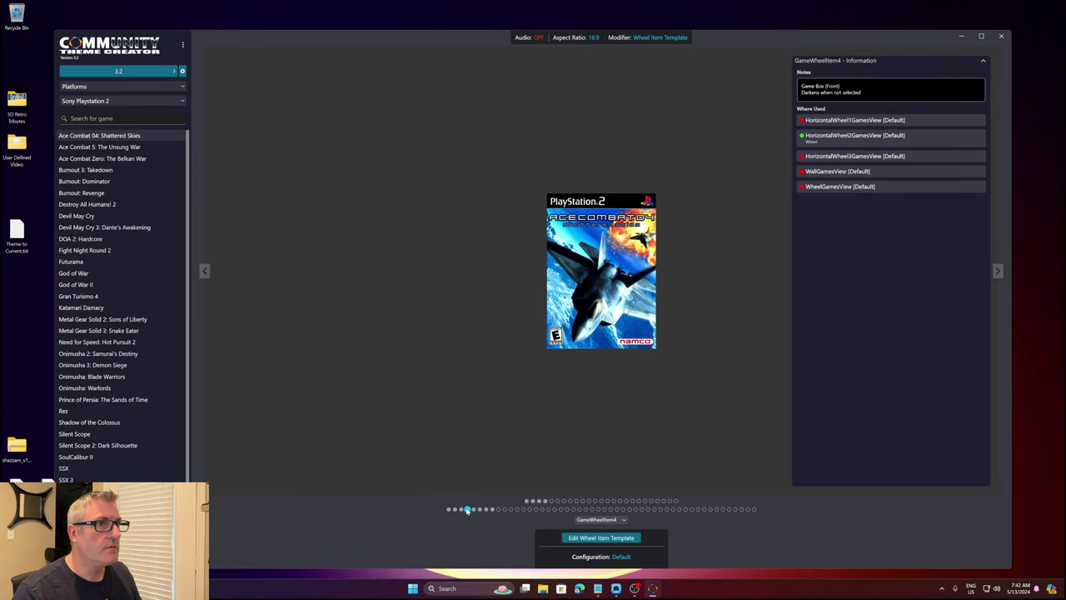
{"action": "left_click", "coordinate": [498, 510]}
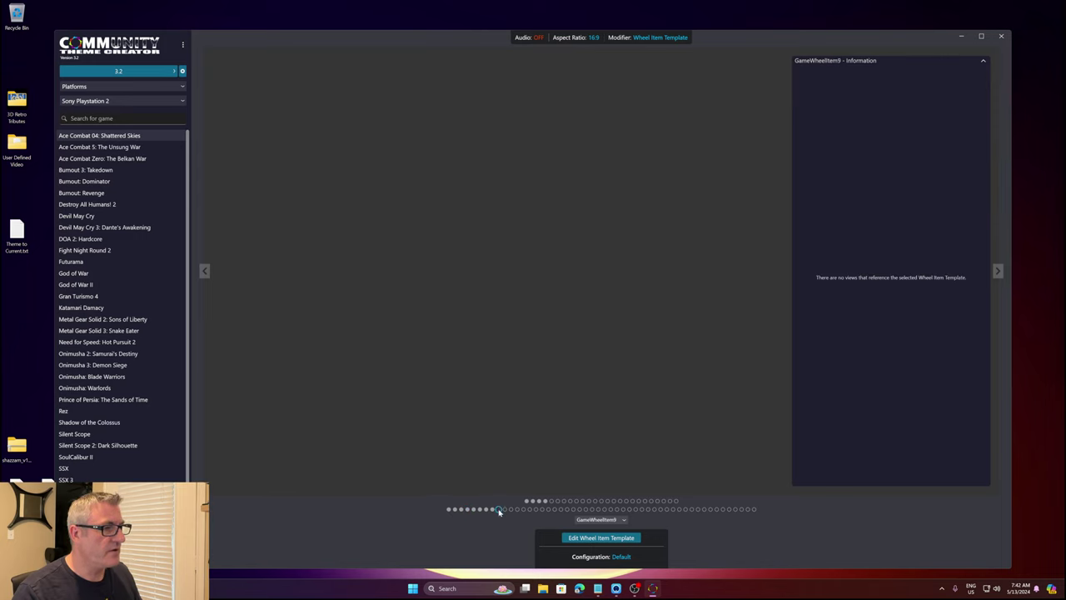
{"action": "left_click", "coordinate": [625, 558]}
{"action": "left_click", "coordinate": [640, 539]}
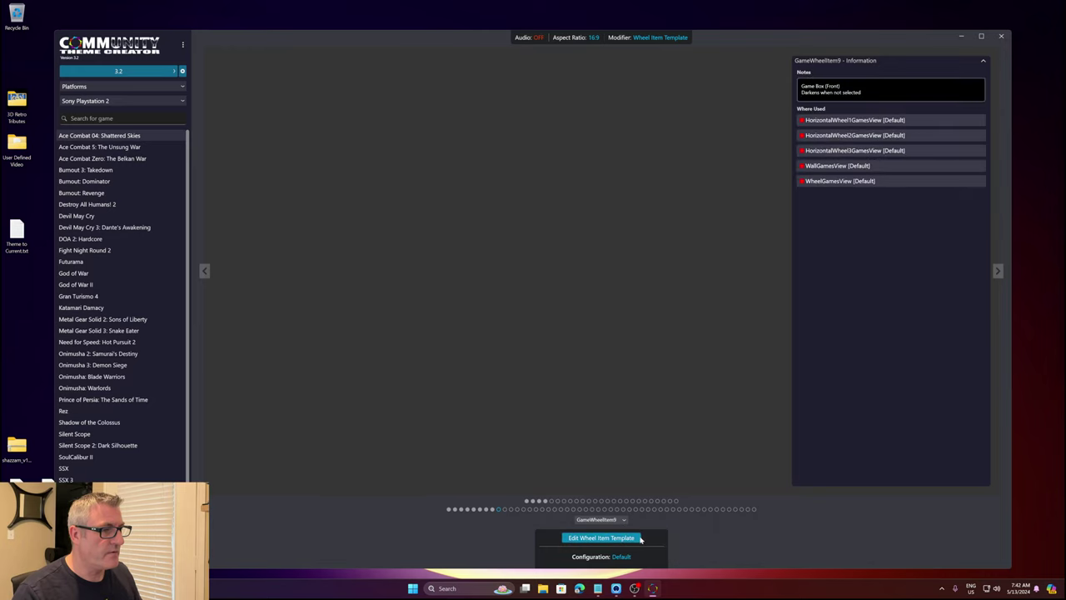
- Edit GameWheelItem9, select Wheel Item Image 1, and bring up the element type menu
{"action": "left_click", "coordinate": [602, 538]}
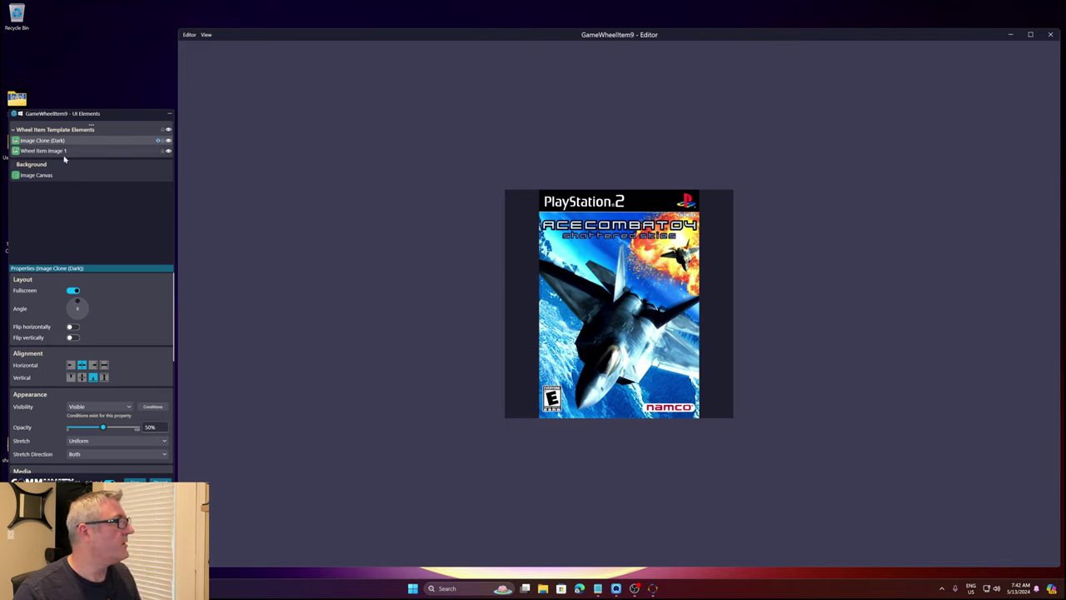
{"action": "left_click", "coordinate": [65, 151]}
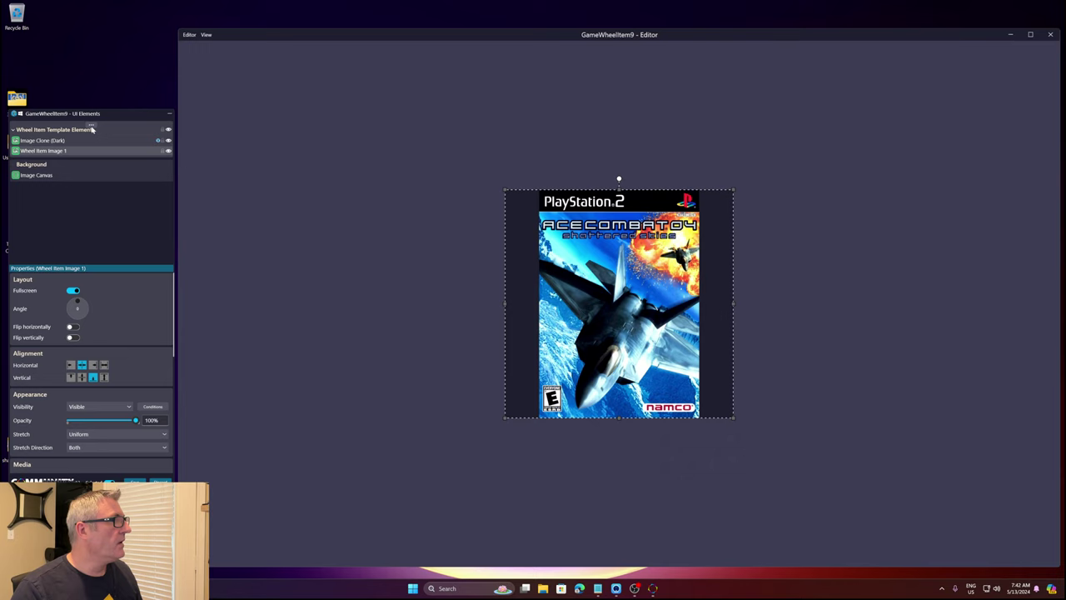
{"action": "left_click", "coordinate": [90, 124]}
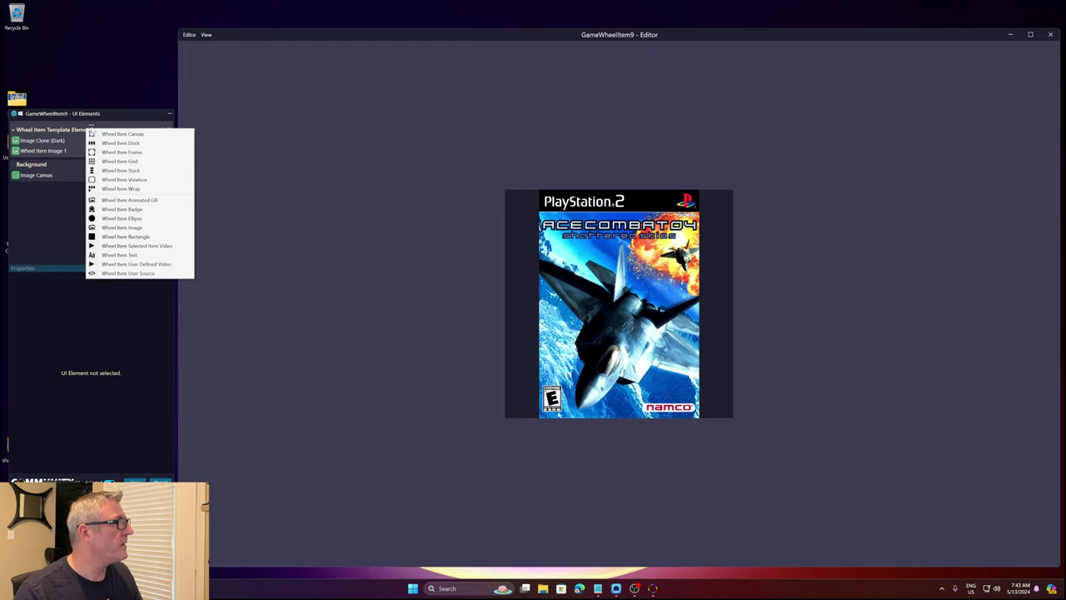
- Add Wheel Item Grid 1 to the template, keeping it at free sizing at canvas size
{"action": "left_click", "coordinate": [122, 161]}
{"action": "left_click", "coordinate": [56, 153]}
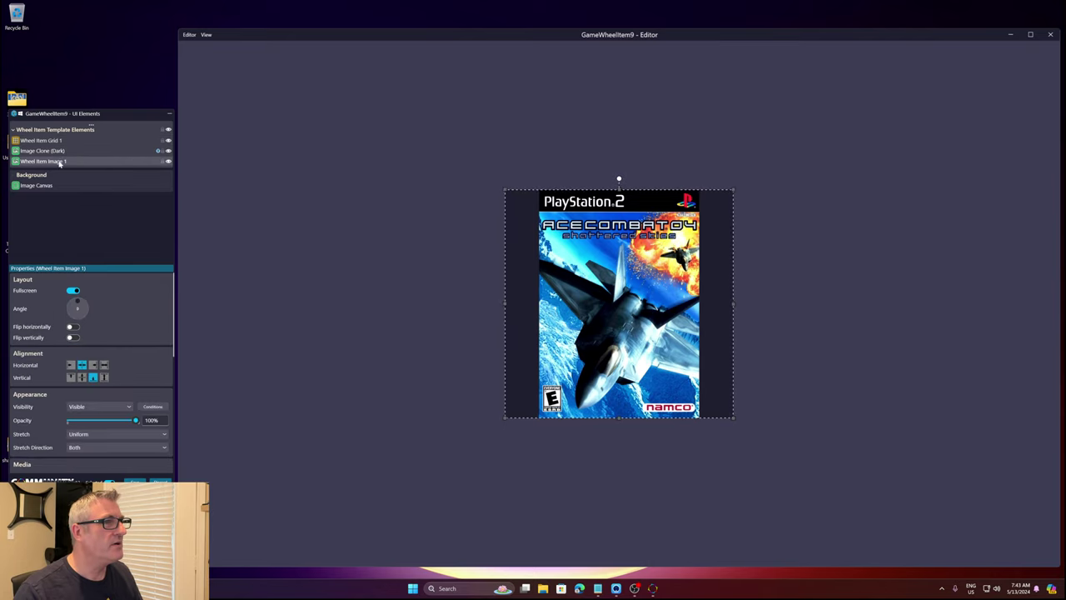
{"action": "left_click", "coordinate": [52, 140]}
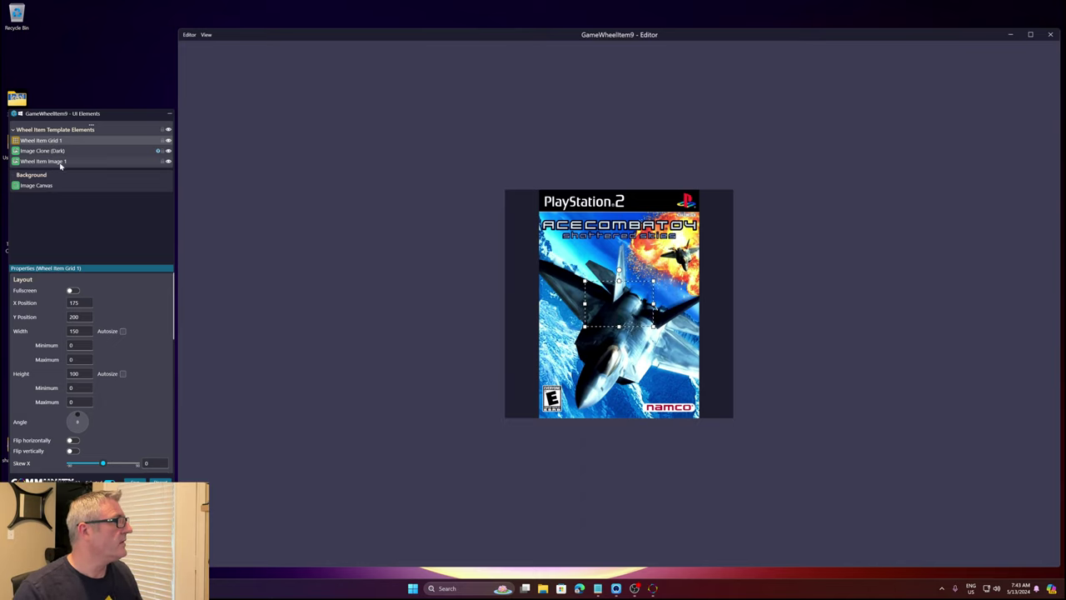
{"action": "left_click", "coordinate": [60, 162]}
{"action": "left_click", "coordinate": [56, 140]}
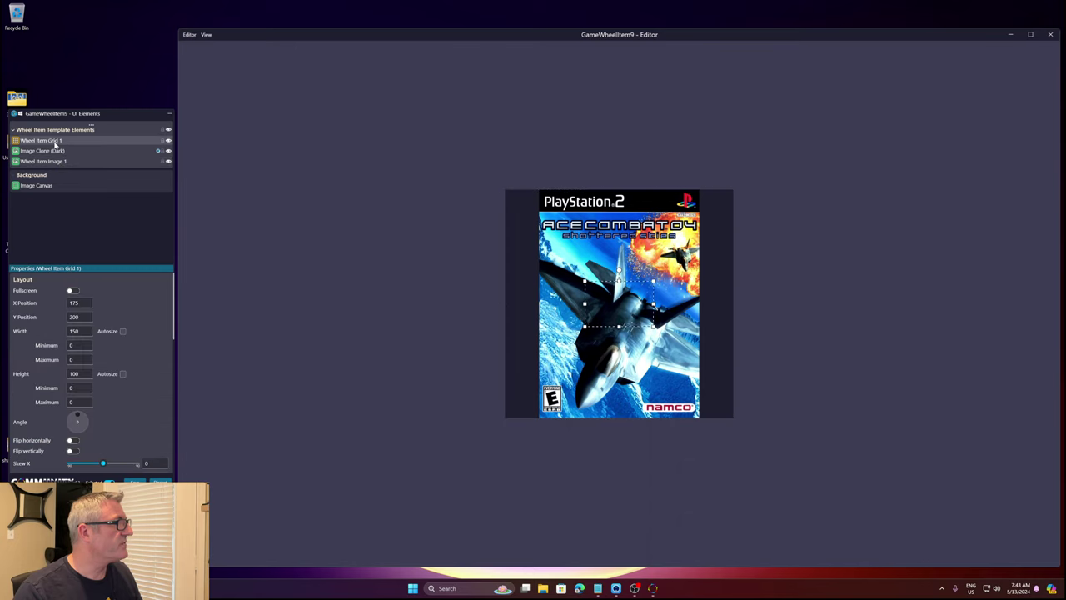
{"action": "left_click", "coordinate": [73, 292]}
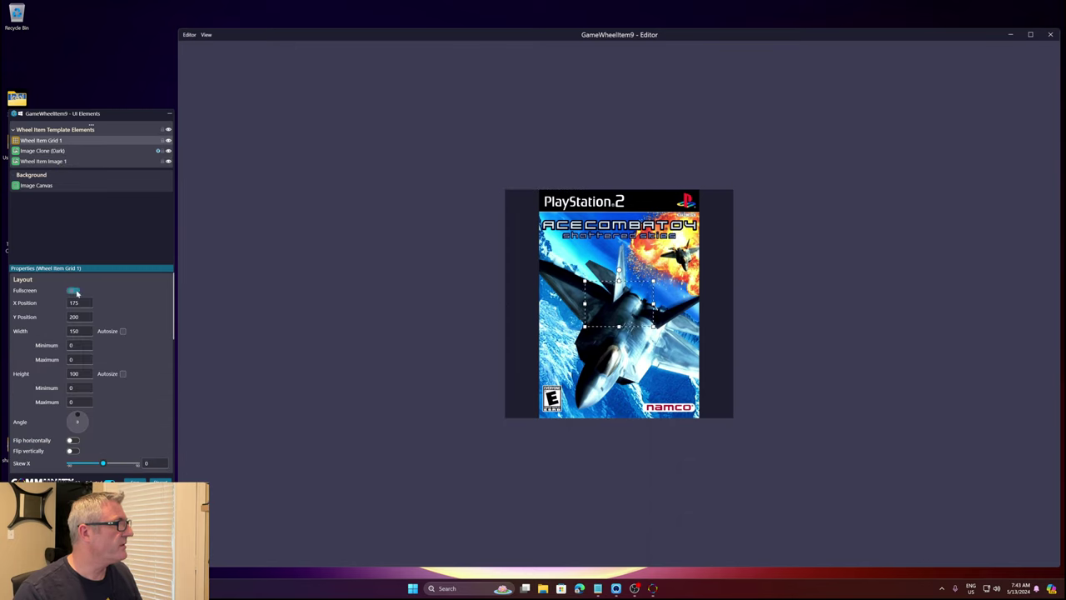
{"action": "left_click", "coordinate": [74, 291]}
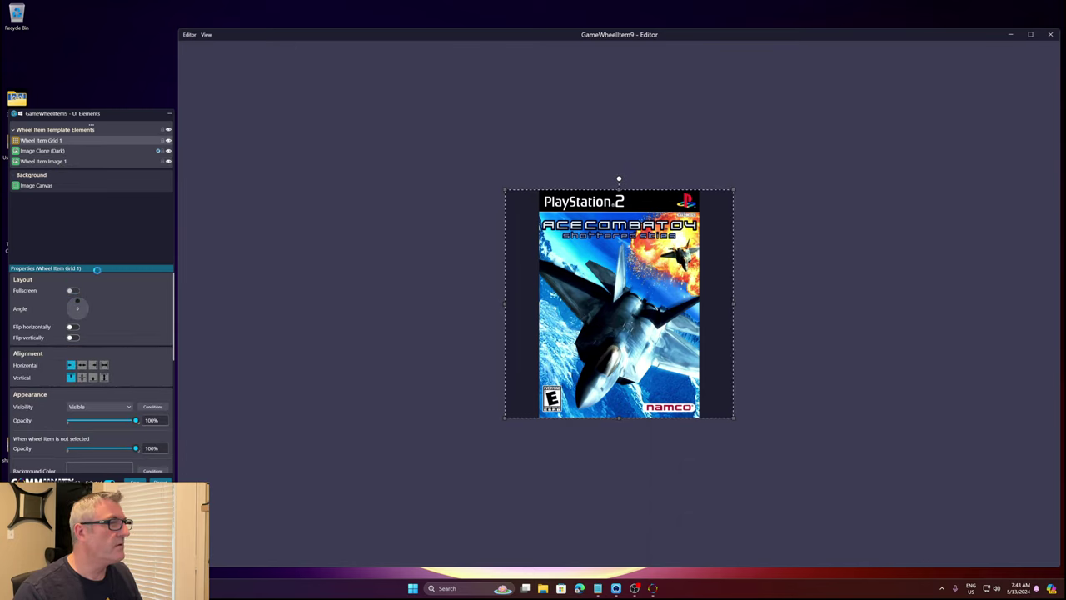
- Move Image Clone (Dark) and Wheel Item Image 1 inside the grid
{"action": "left_click", "coordinate": [61, 152]}
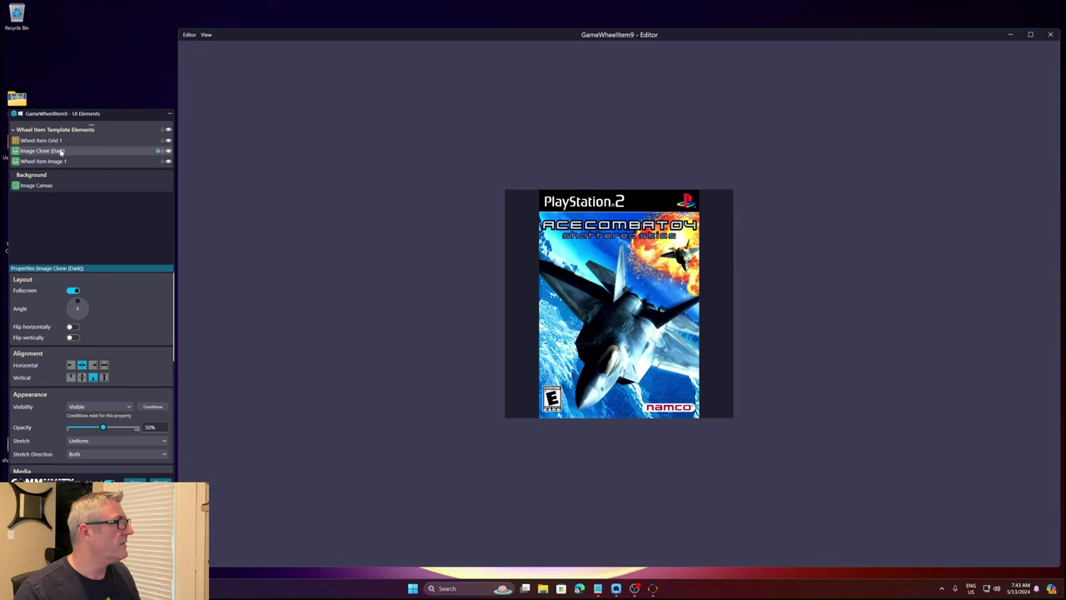
{"action": "left_click_drag", "start_coordinate": [52, 151], "coordinate": [60, 142]}
{"action": "left_click", "coordinate": [62, 162]}
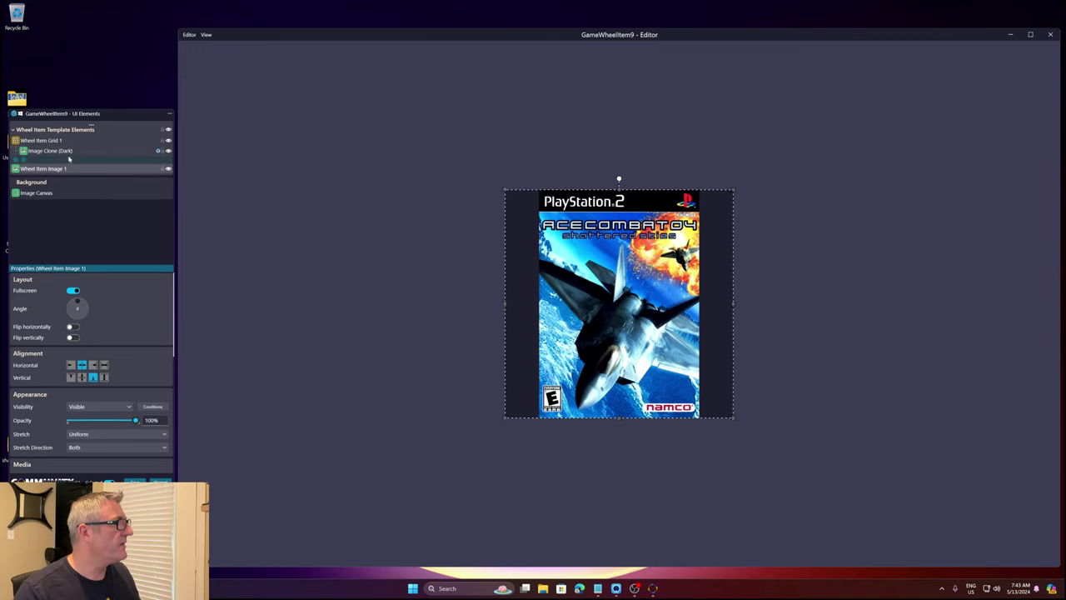
{"action": "left_click_drag", "start_coordinate": [35, 160], "coordinate": [25, 161]}
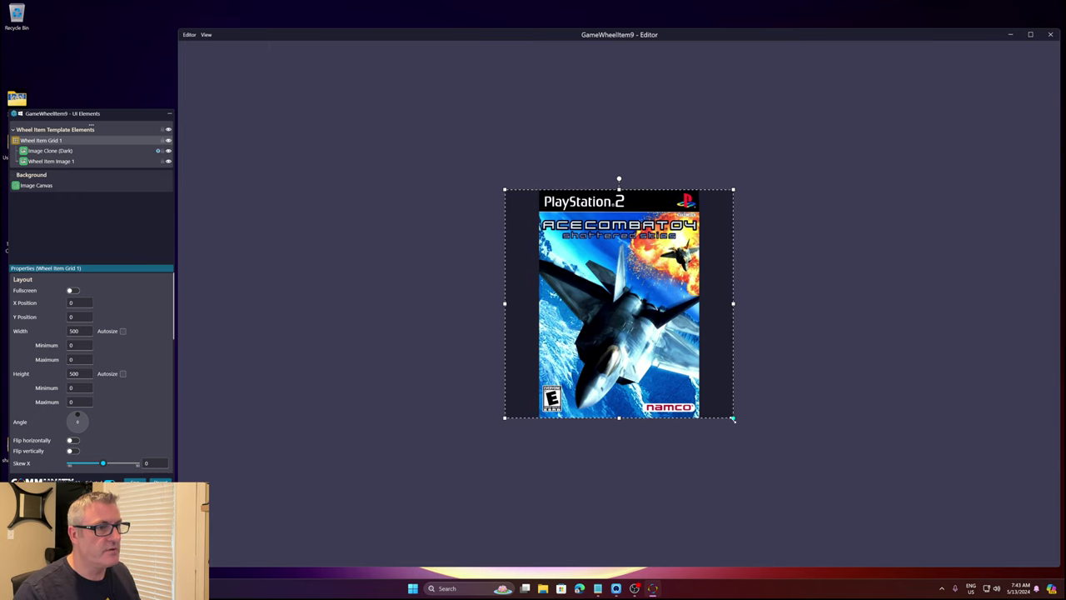
- Shrink the grid to about 388 by 414, tilt it clockwise, and lock both images
{"action": "left_click_drag", "start_coordinate": [733, 420], "coordinate": [682, 378]}
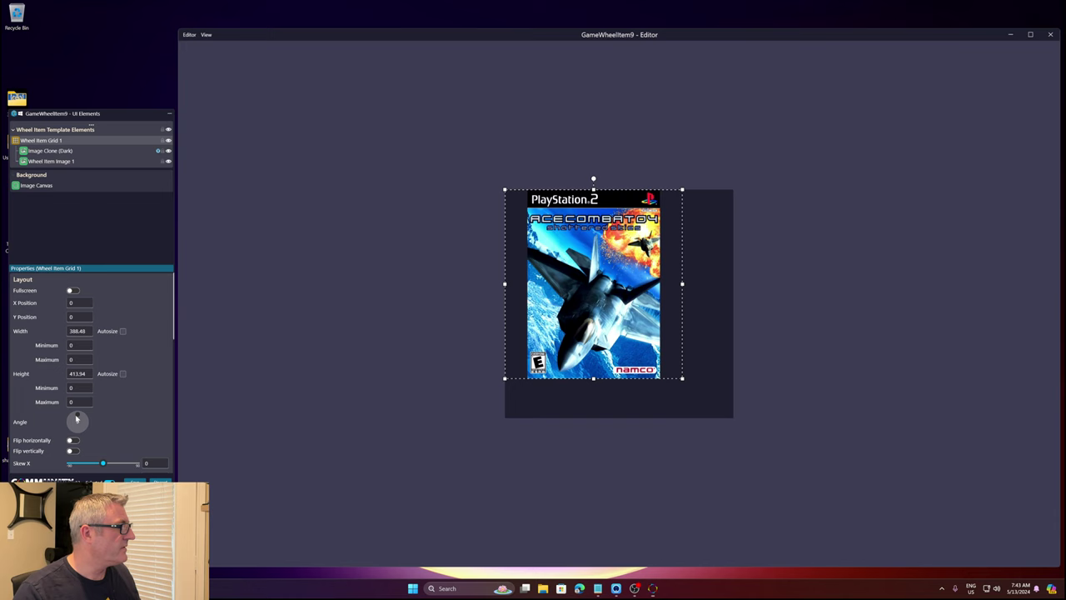
{"action": "left_click_drag", "start_coordinate": [76, 419], "coordinate": [81, 418]}
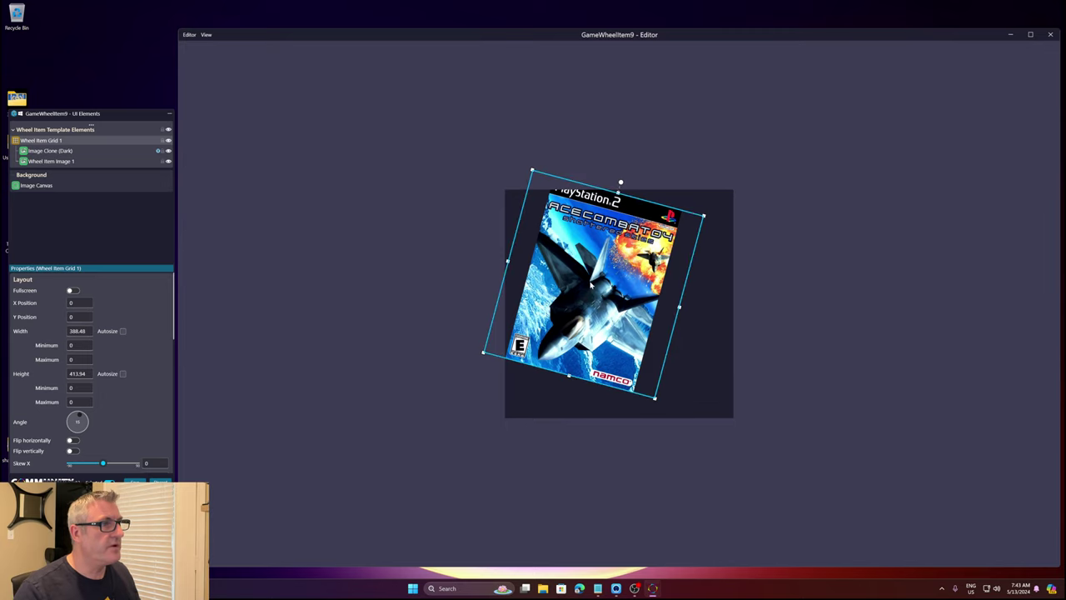
{"action": "left_click", "coordinate": [160, 151]}
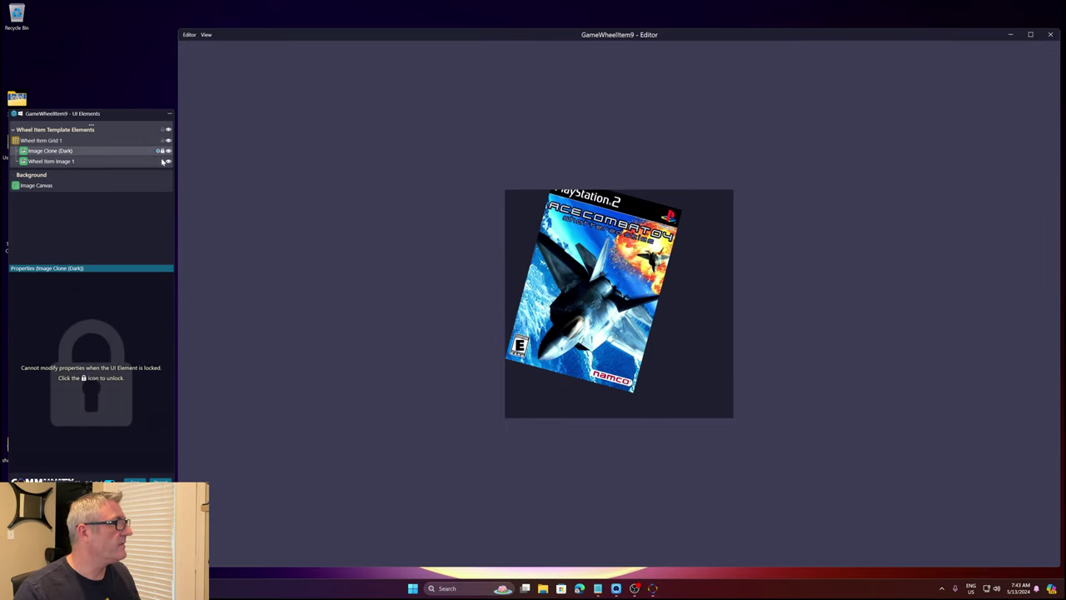
{"action": "left_click", "coordinate": [166, 161]}
{"action": "left_click", "coordinate": [163, 162]}
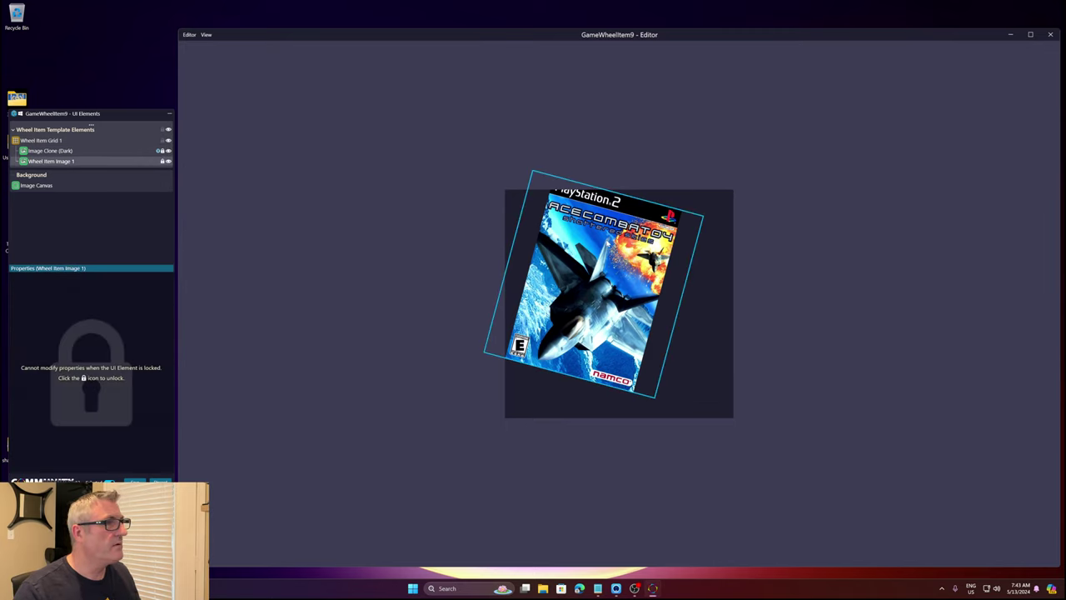
{"action": "left_click", "coordinate": [623, 261]}
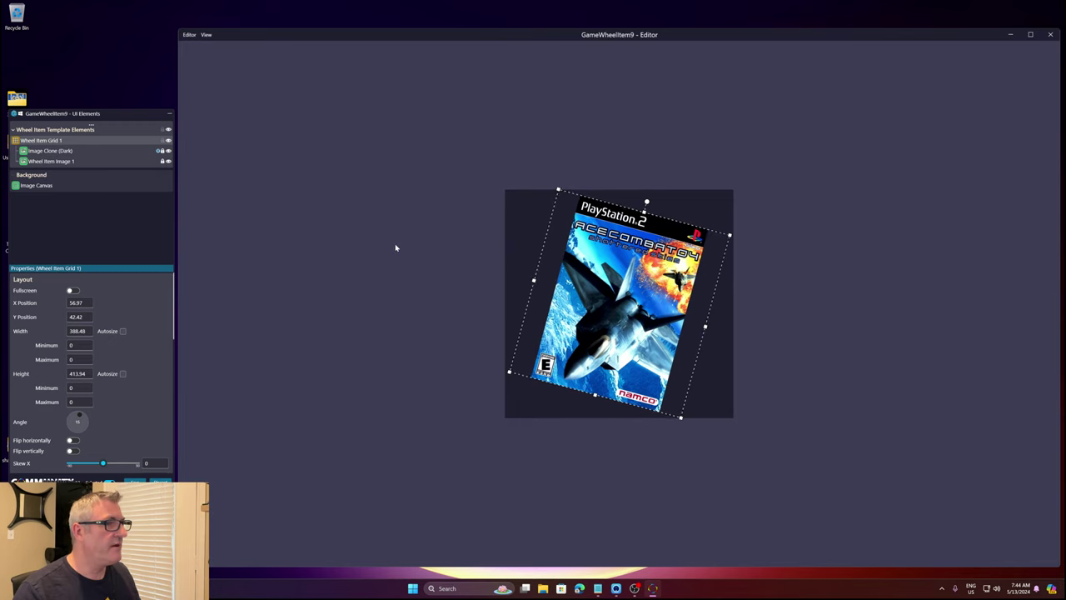
- Copy Wheel Item Grid 1 and paste a duplicate in place
{"action": "right_click", "coordinate": [54, 141]}
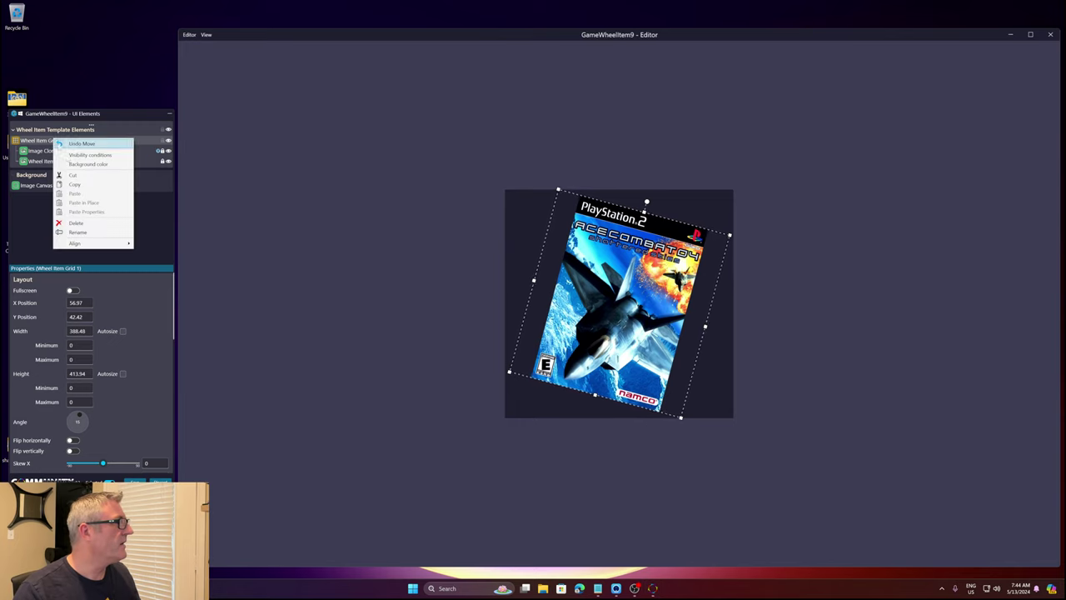
{"action": "left_click", "coordinate": [76, 187]}
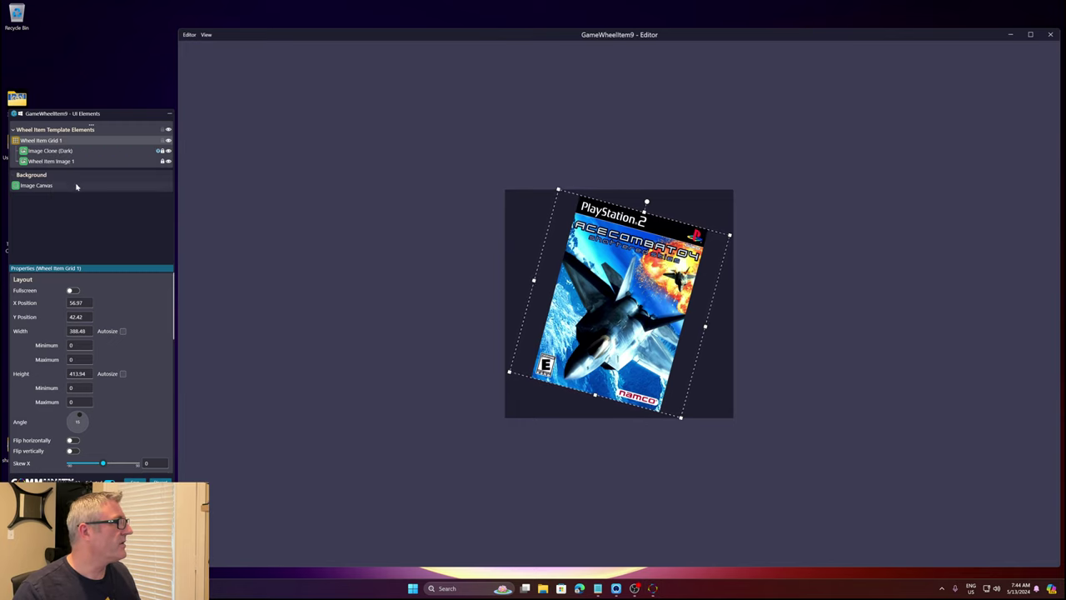
{"action": "right_click", "coordinate": [50, 141]}
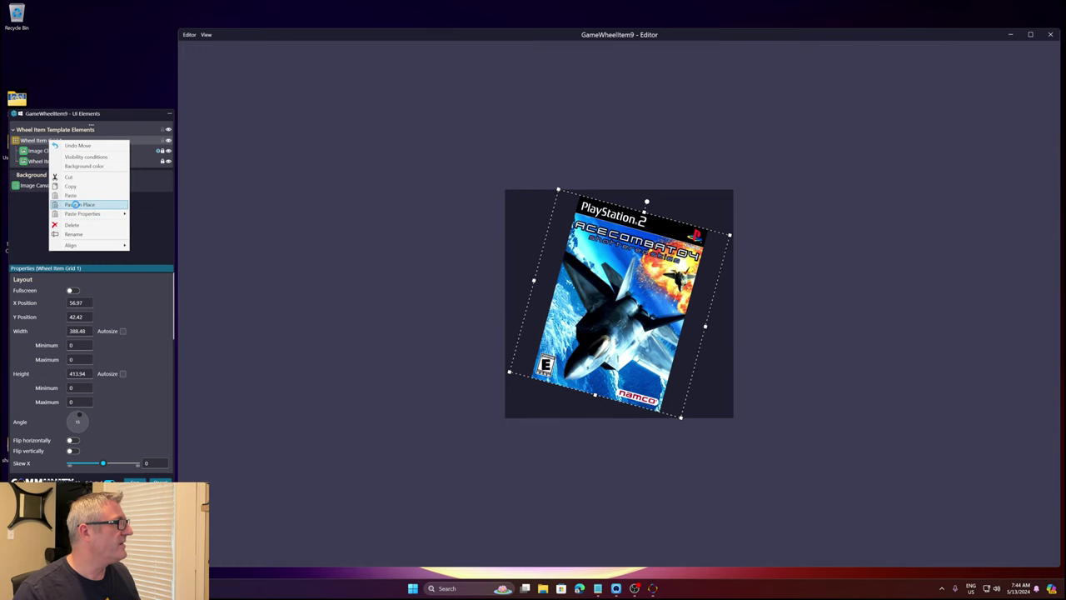
{"action": "left_click", "coordinate": [75, 204]}
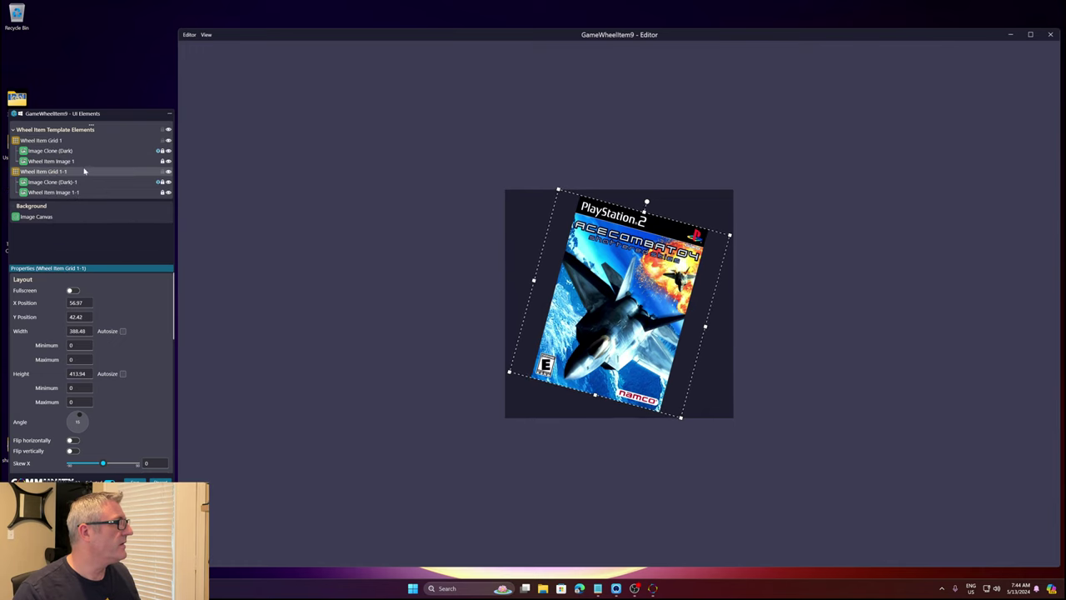
- Rename the original grid 'Odd' and the duplicate 'Even'
{"action": "left_click", "coordinate": [48, 141]}
{"action": "double_click", "coordinate": [64, 141]}
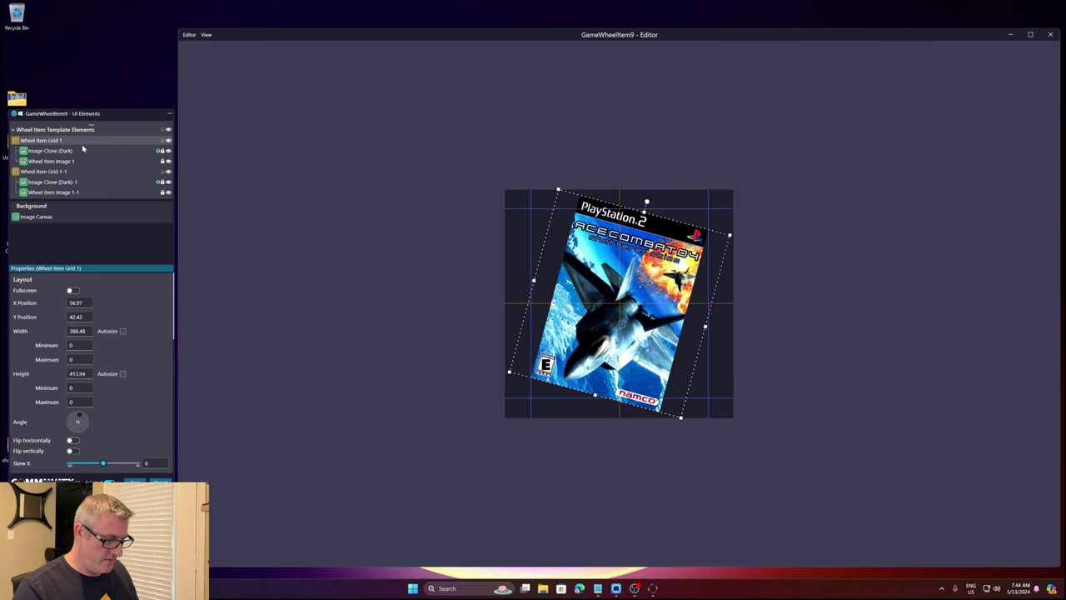
{"action": "key", "text": "BackSpace"}
{"action": "type", "text": "Odd"}
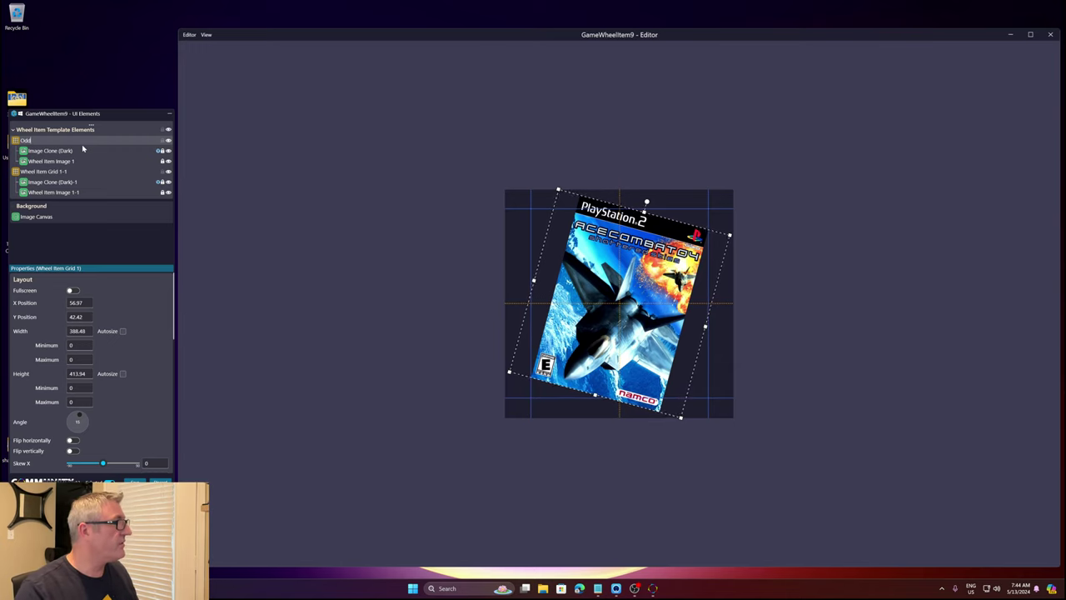
{"action": "left_click", "coordinate": [43, 171]}
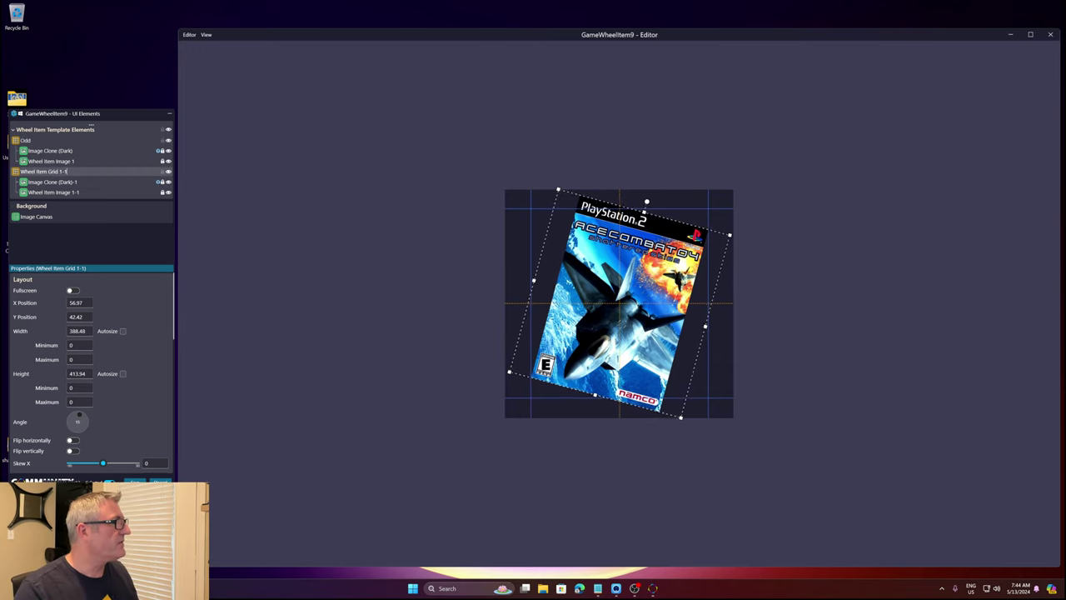
{"action": "double_click", "coordinate": [90, 175]}
{"action": "type", "text": "Even"}
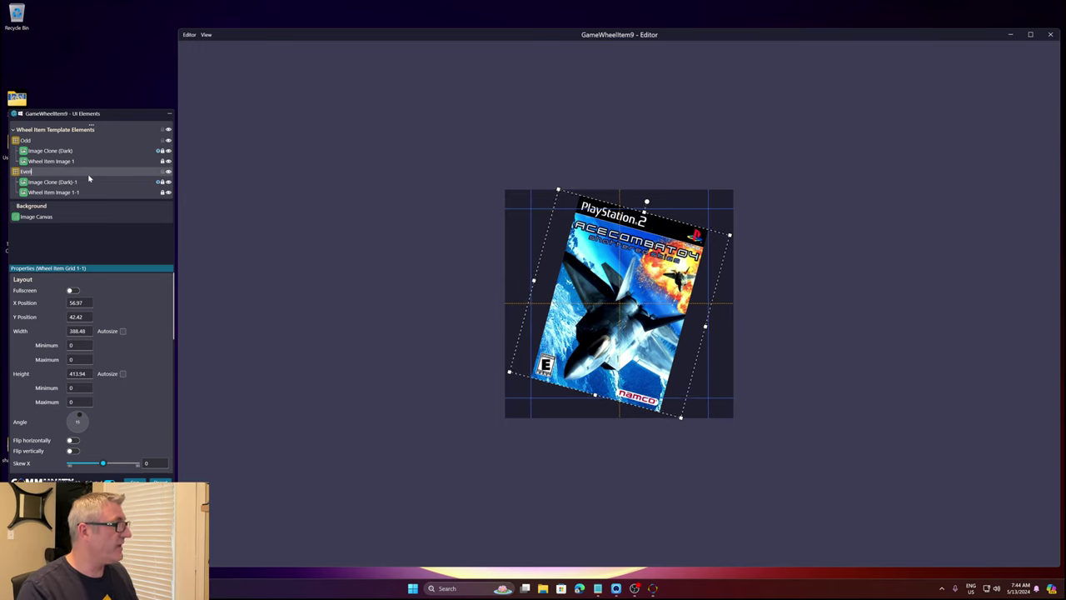
{"action": "key", "text": "Return"}
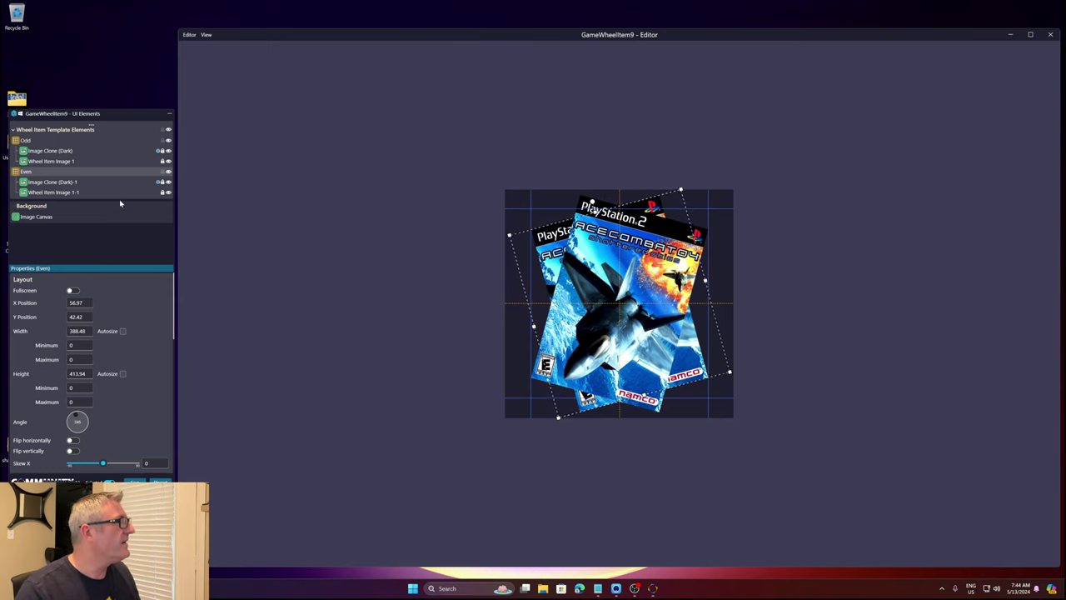
- Make the Even grid collapsed by default and add a new visibility condition
{"action": "right_click", "coordinate": [116, 175]}
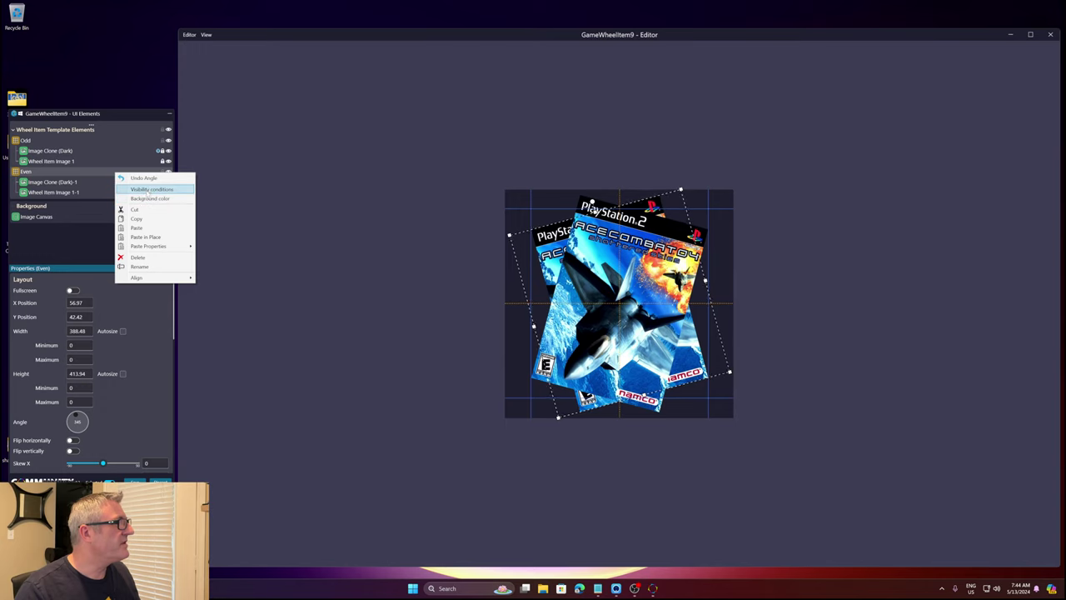
{"action": "left_click", "coordinate": [148, 189]}
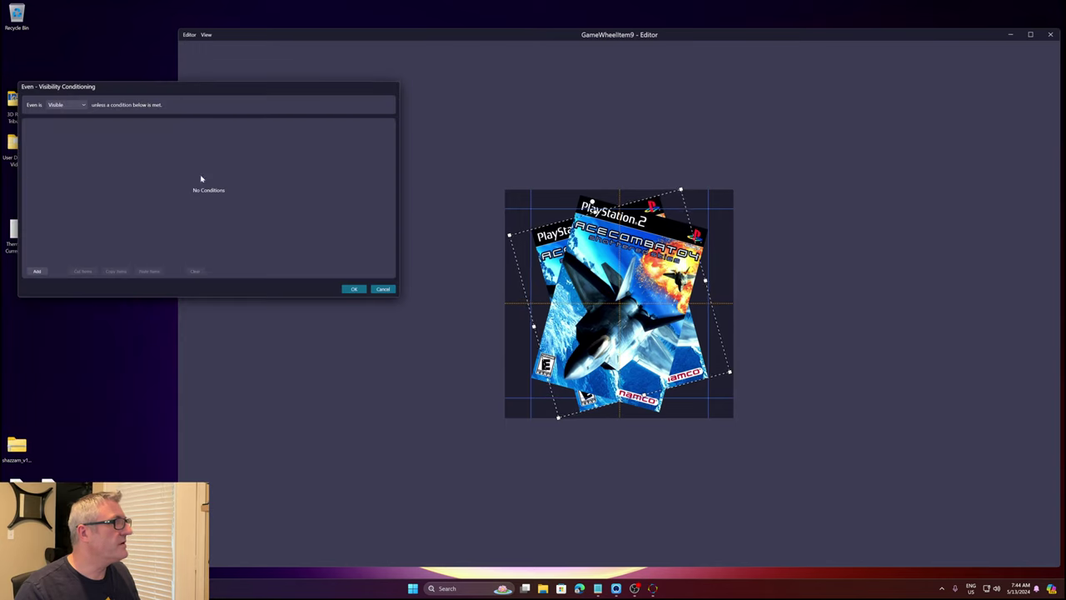
{"action": "left_click", "coordinate": [73, 108]}
{"action": "left_click", "coordinate": [65, 142]}
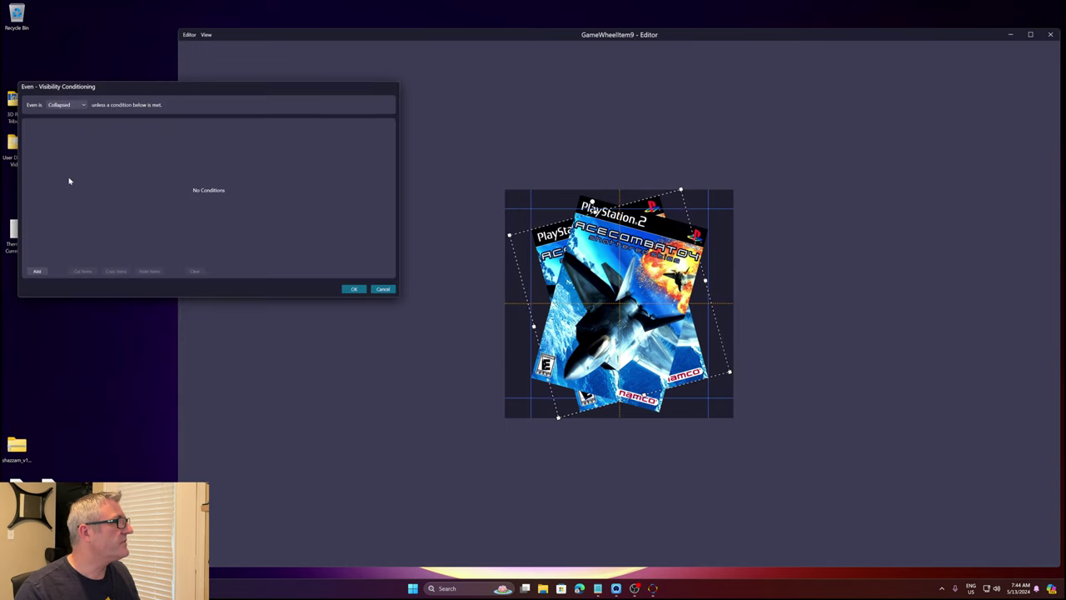
{"action": "left_click", "coordinate": [38, 271]}
- Start the condition as User rating Value Is, leaving the value unset
{"action": "left_click", "coordinate": [175, 139]}
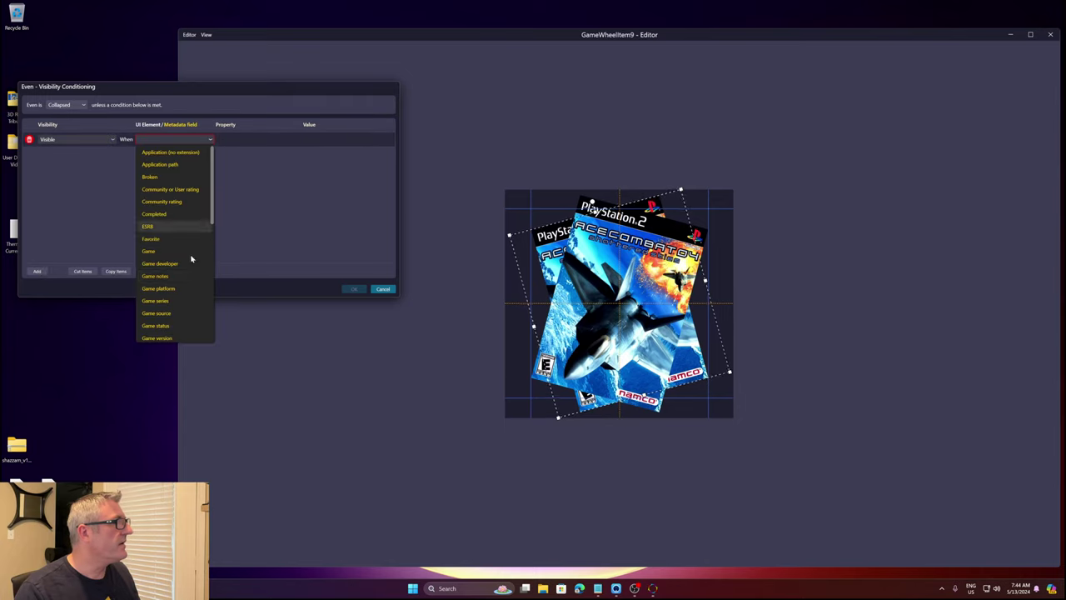
{"action": "scroll", "coordinate": [193, 275], "scroll_direction": "down", "scroll_amount": 5}
{"action": "left_click", "coordinate": [195, 287]}
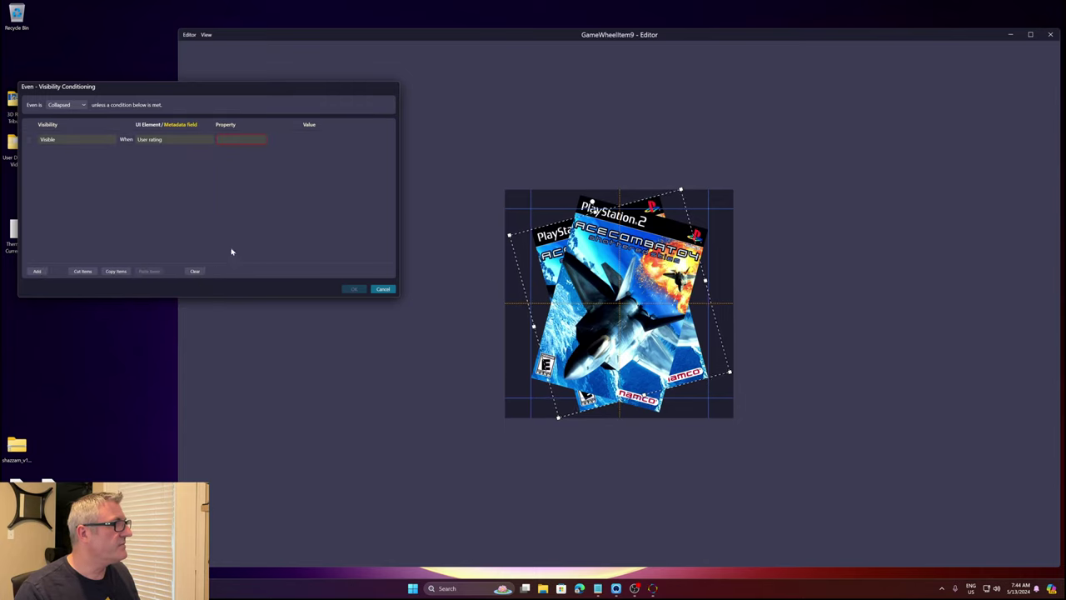
{"action": "left_click", "coordinate": [243, 141]}
{"action": "left_click", "coordinate": [247, 153]}
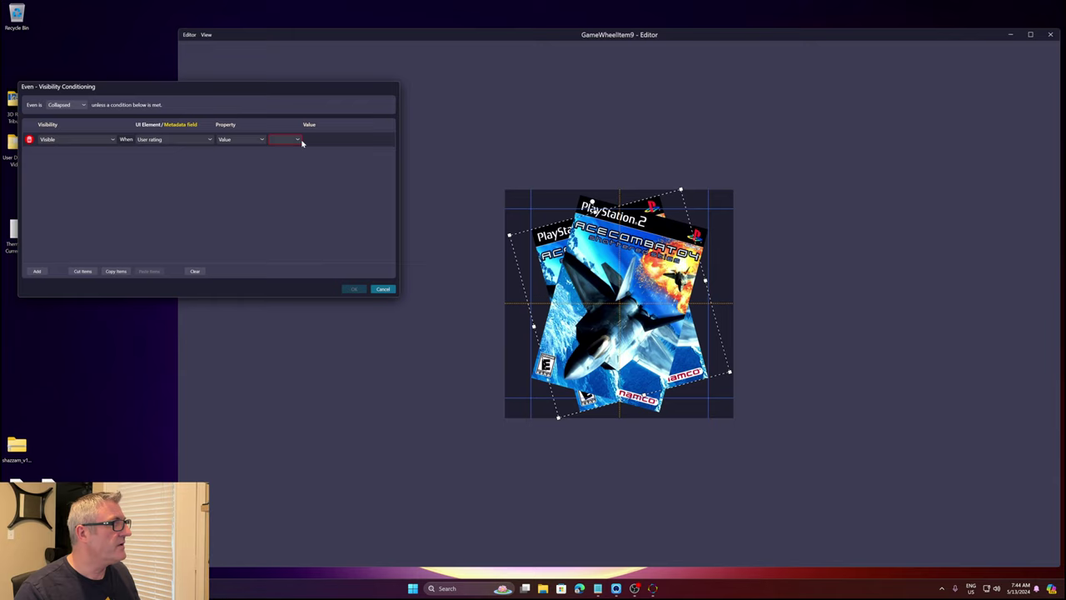
{"action": "left_click", "coordinate": [295, 142]}
{"action": "left_click", "coordinate": [284, 152]}
{"action": "left_click", "coordinate": [368, 143]}
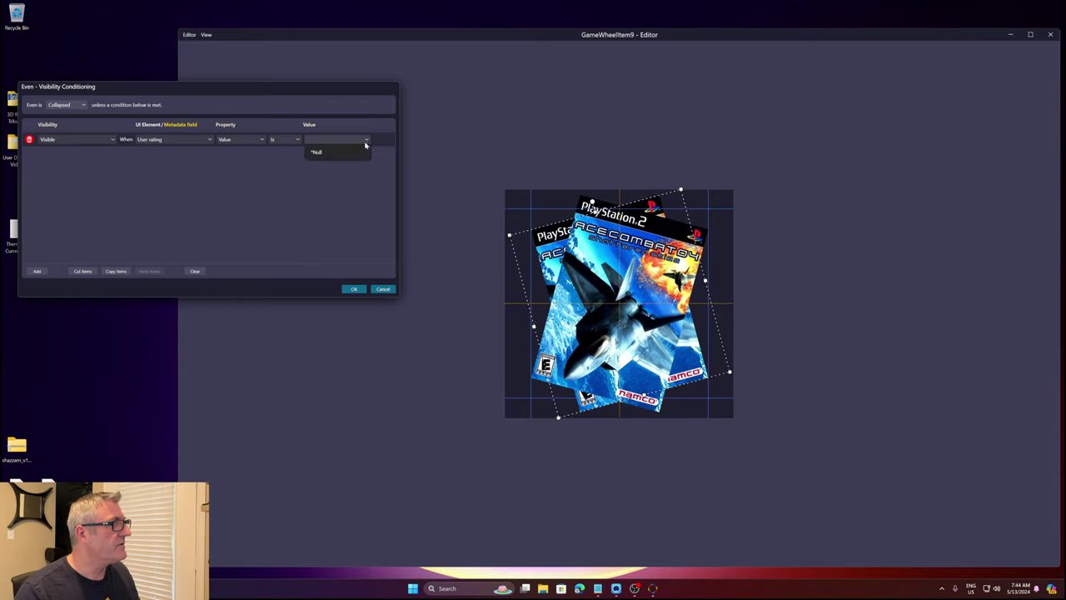
{"action": "left_click", "coordinate": [319, 150]}
- Change the condition to Selected Item Index (Odd/Even) Value Is Even, copy it, and confirm
{"action": "left_click", "coordinate": [210, 140]}
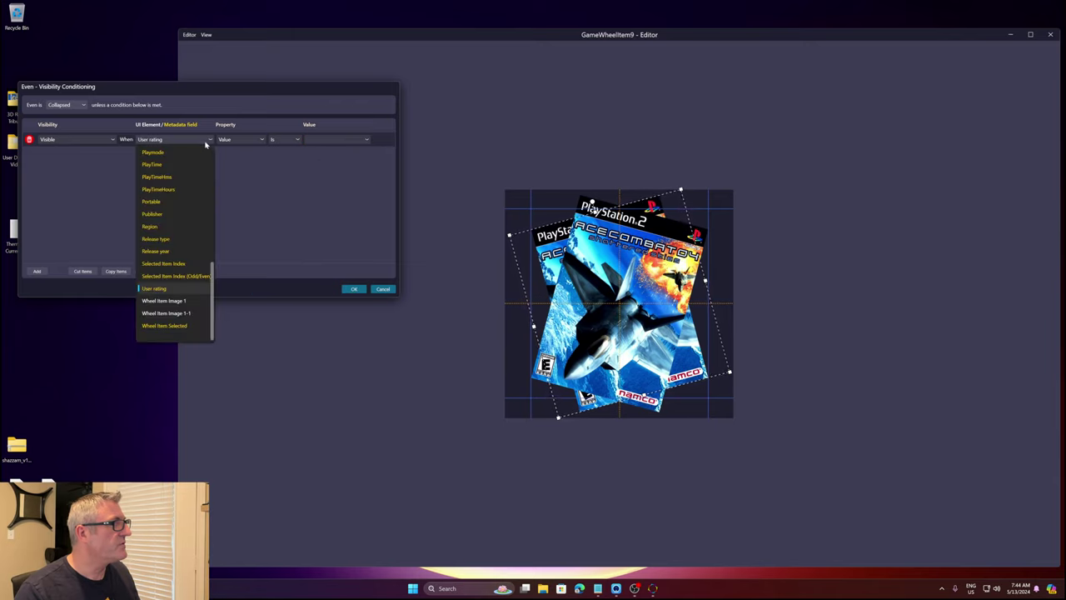
{"action": "left_click", "coordinate": [188, 281]}
{"action": "left_click", "coordinate": [254, 140]}
{"action": "left_click", "coordinate": [249, 151]}
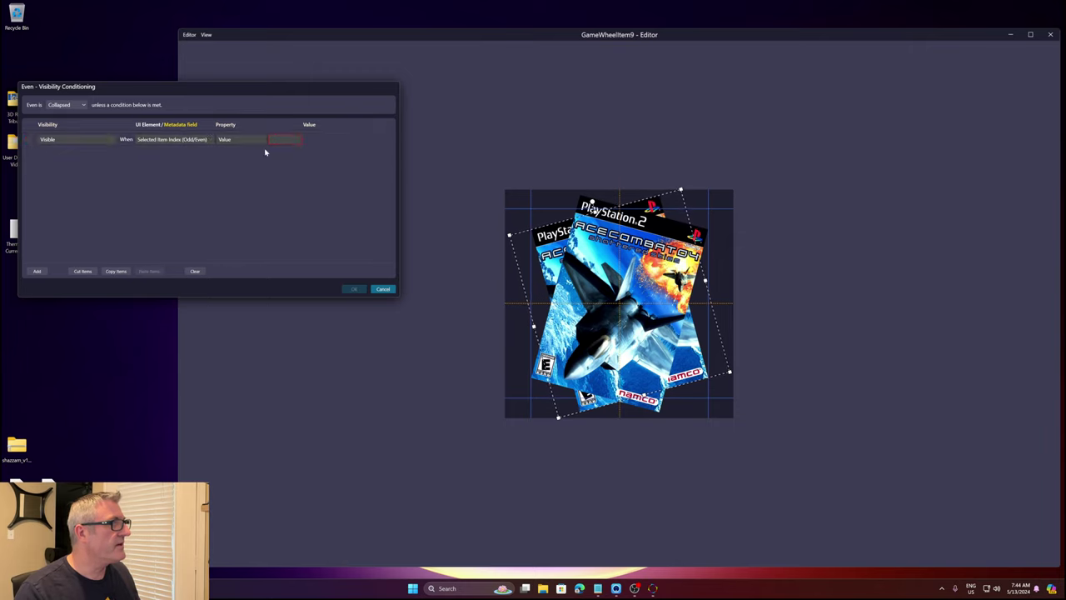
{"action": "left_click", "coordinate": [290, 141]}
{"action": "left_click", "coordinate": [280, 153]}
{"action": "left_click", "coordinate": [367, 140]}
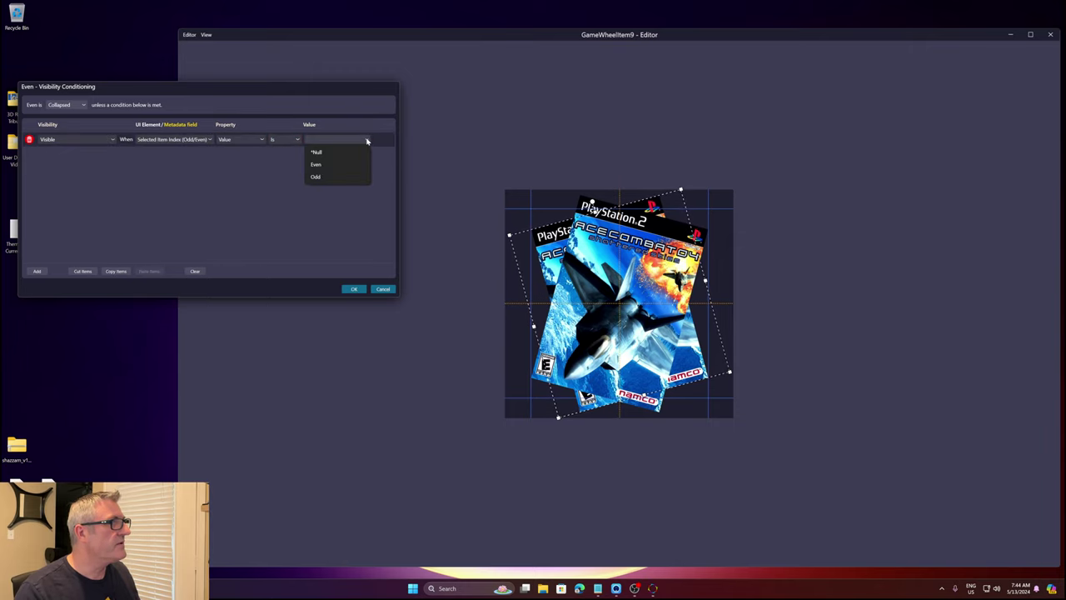
{"action": "left_click", "coordinate": [350, 165]}
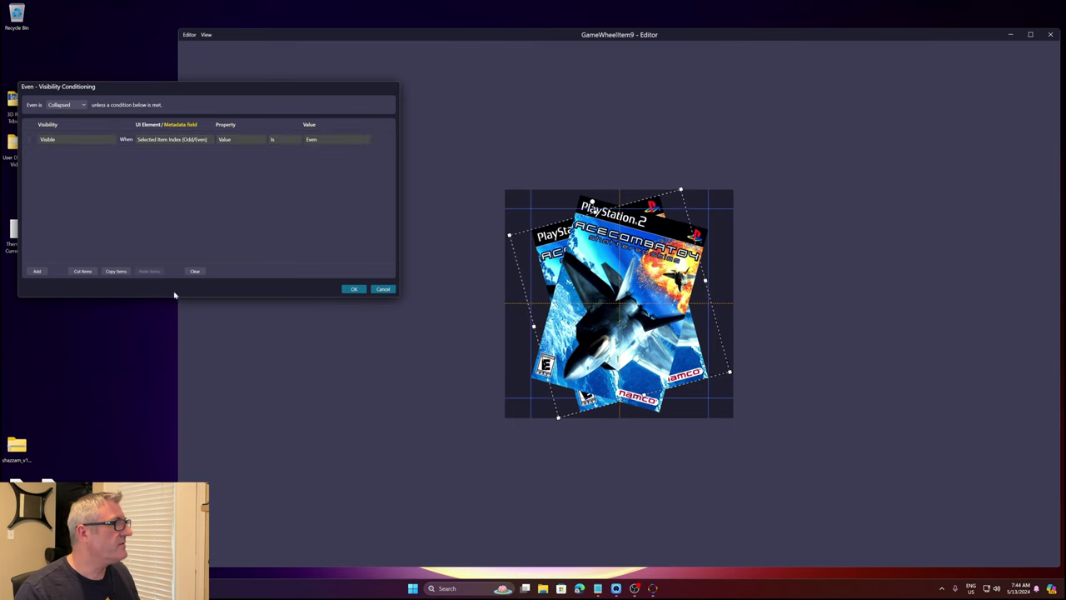
{"action": "left_click", "coordinate": [115, 271]}
{"action": "left_click", "coordinate": [352, 290]}
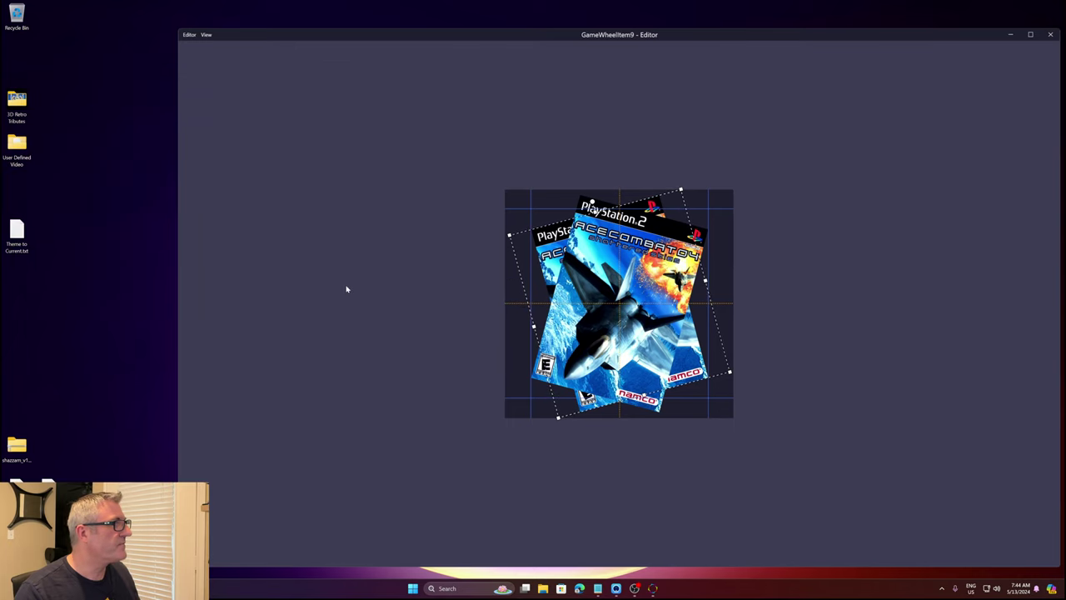
- Paste the copied condition onto the Odd group and change its value to Odd
{"action": "left_click", "coordinate": [45, 143]}
{"action": "right_click", "coordinate": [44, 142]}
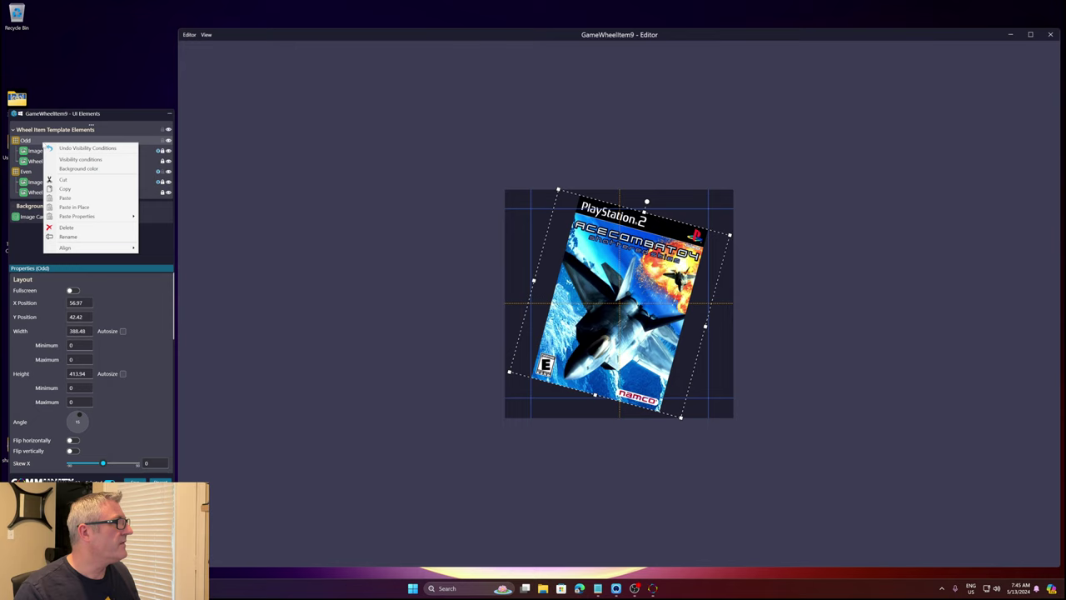
{"action": "left_click", "coordinate": [81, 159]}
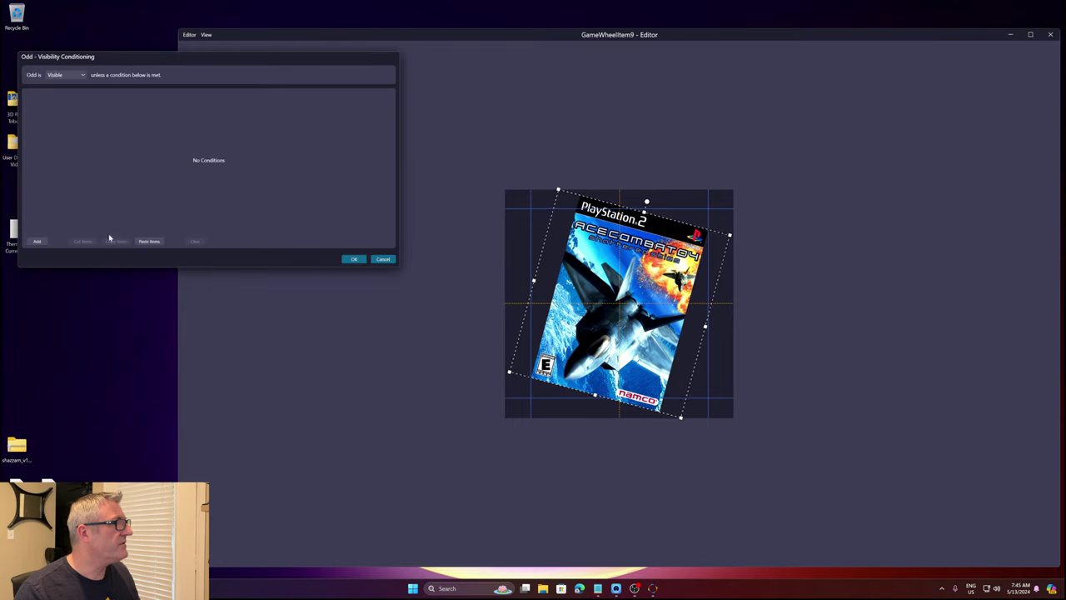
{"action": "left_click", "coordinate": [147, 241]}
{"action": "left_click", "coordinate": [133, 109]}
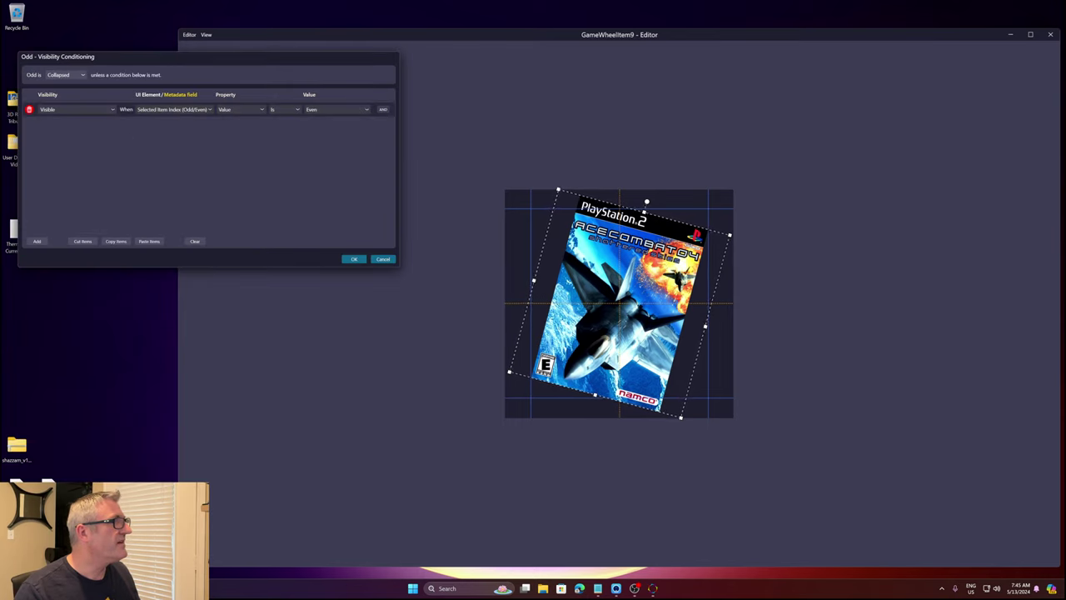
{"action": "left_click", "coordinate": [367, 112]}
{"action": "left_click", "coordinate": [332, 147]}
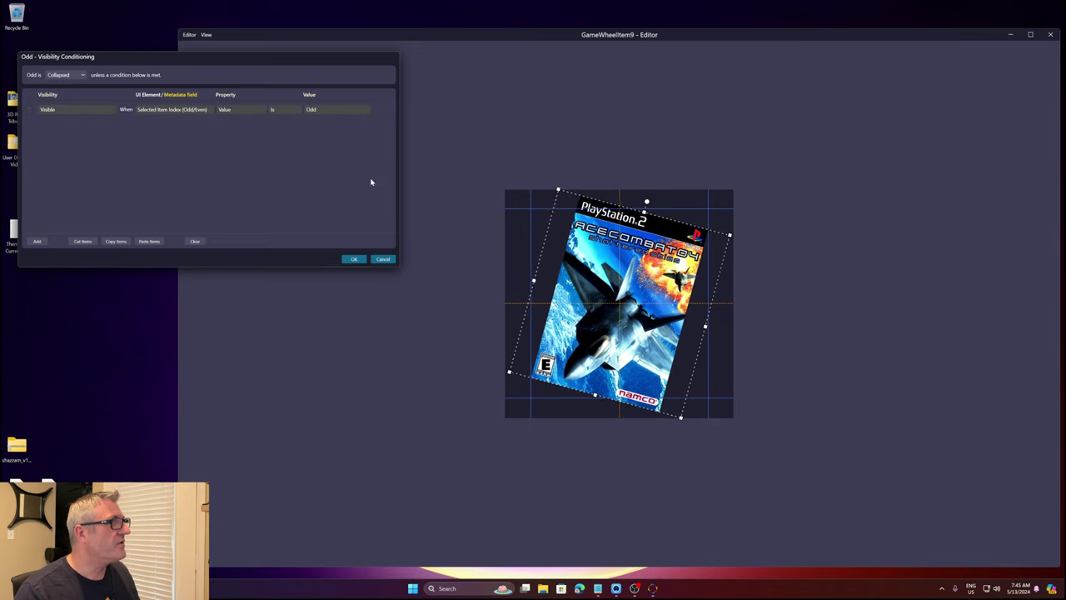
{"action": "left_click", "coordinate": [353, 259]}
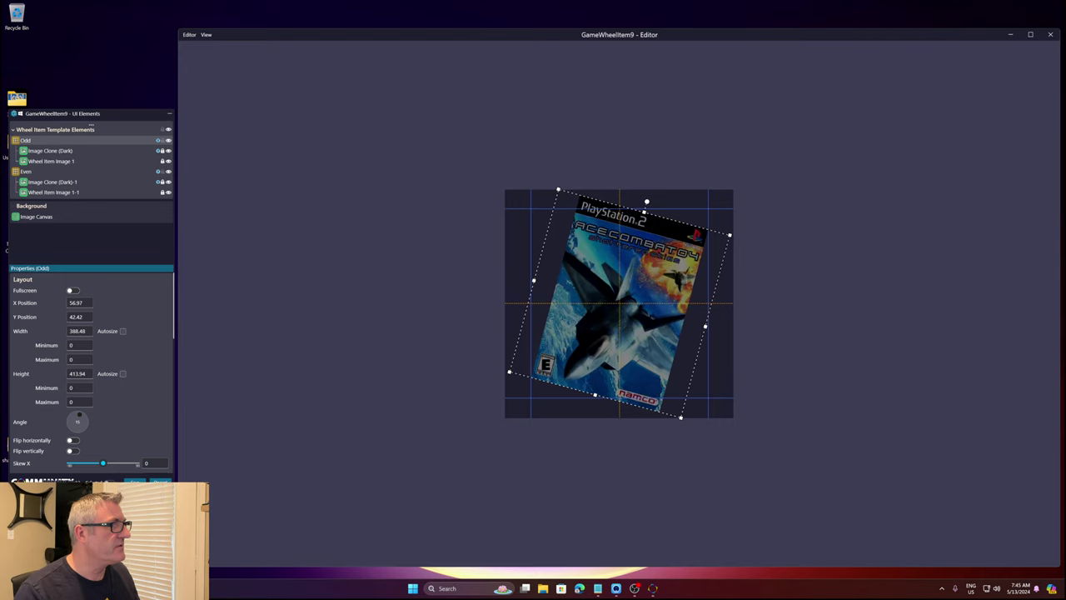
- Review Image Clone (Dark)-1's visibility rule under Even and cancel without changes
{"action": "left_click", "coordinate": [75, 183]}
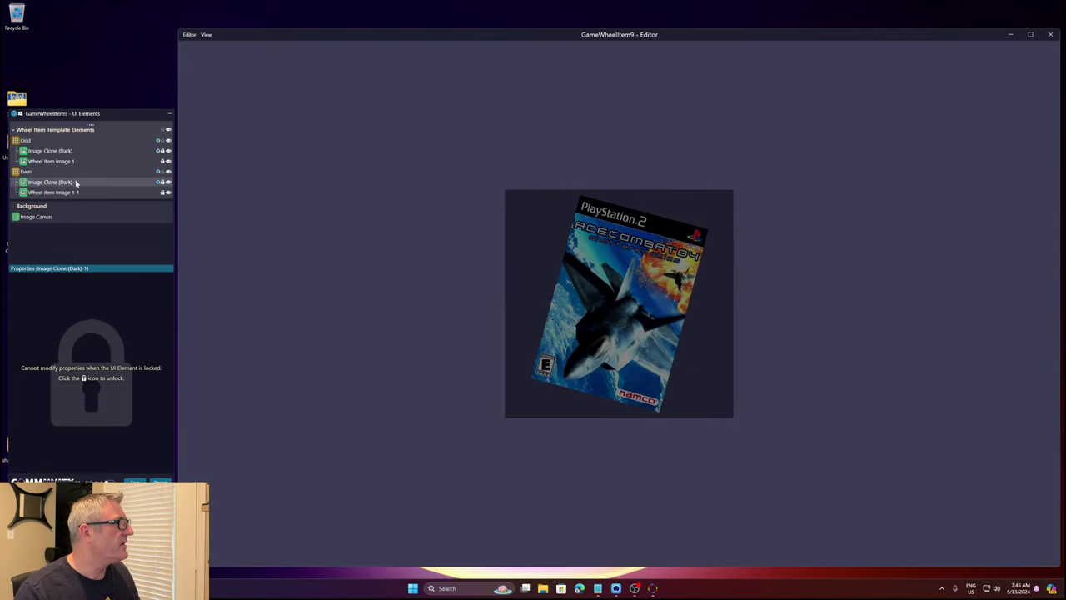
{"action": "left_click", "coordinate": [159, 183]}
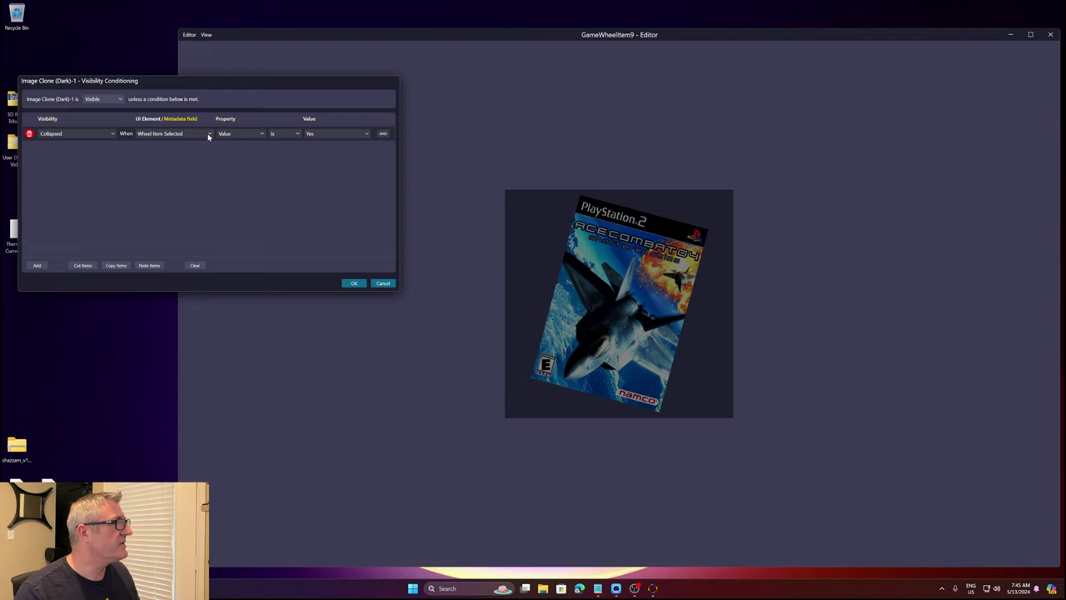
{"action": "left_click", "coordinate": [382, 283]}
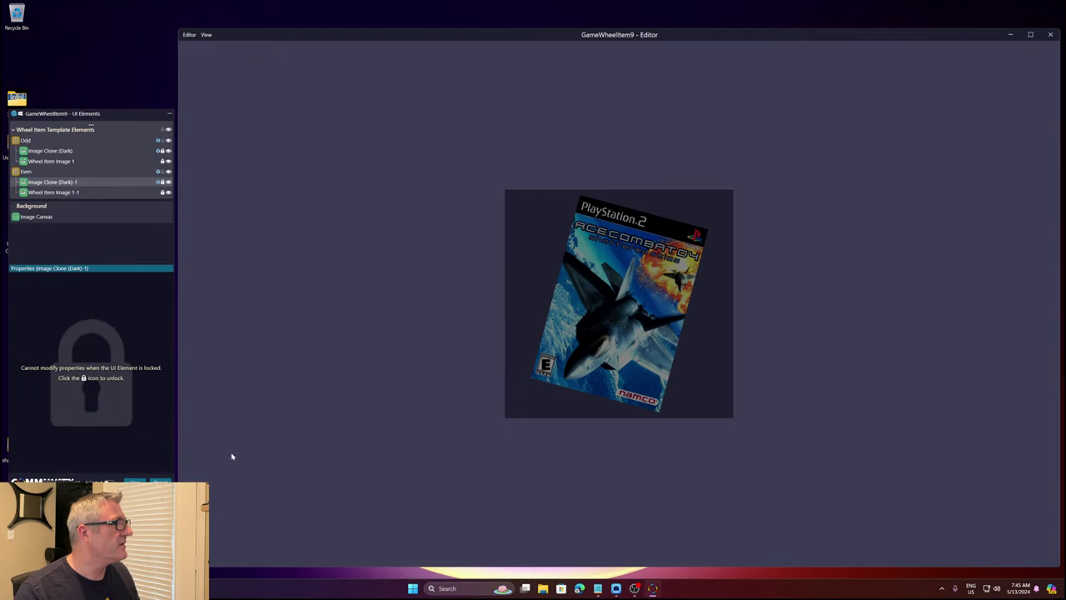
- Leave the editor and preview the template with Ace Combat 04 and Ace Combat 5: The Unsung War
{"action": "left_click", "coordinate": [162, 482]}
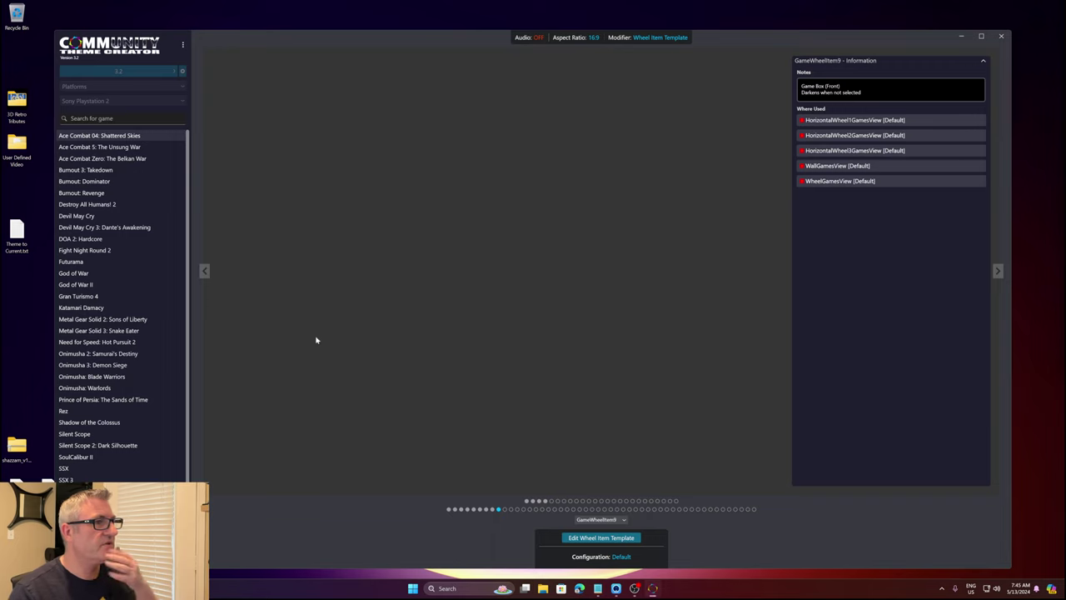
{"action": "left_click", "coordinate": [146, 148]}
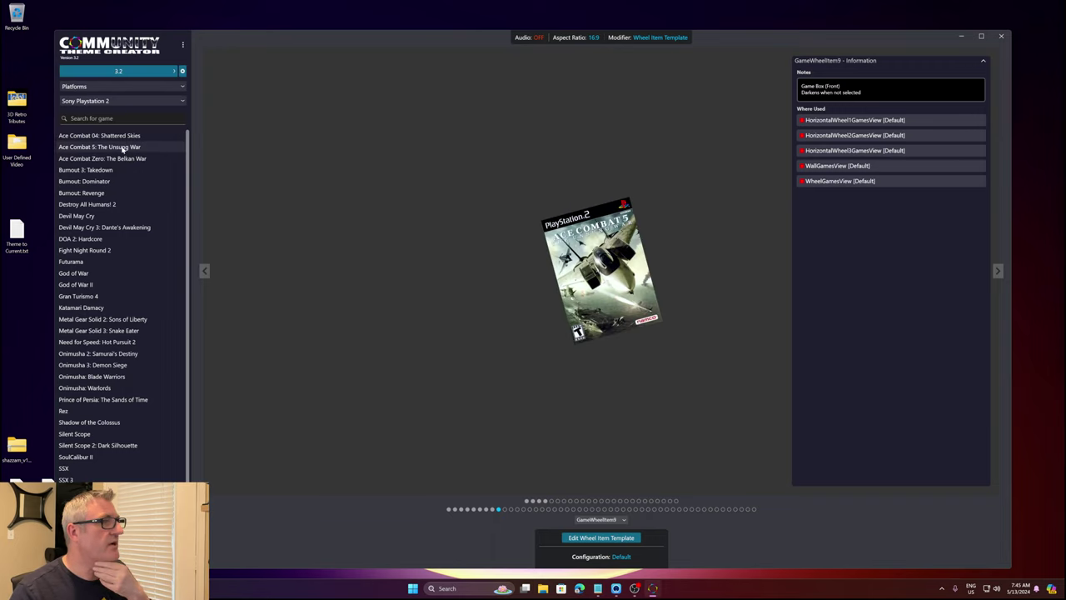
{"action": "left_click", "coordinate": [121, 136]}
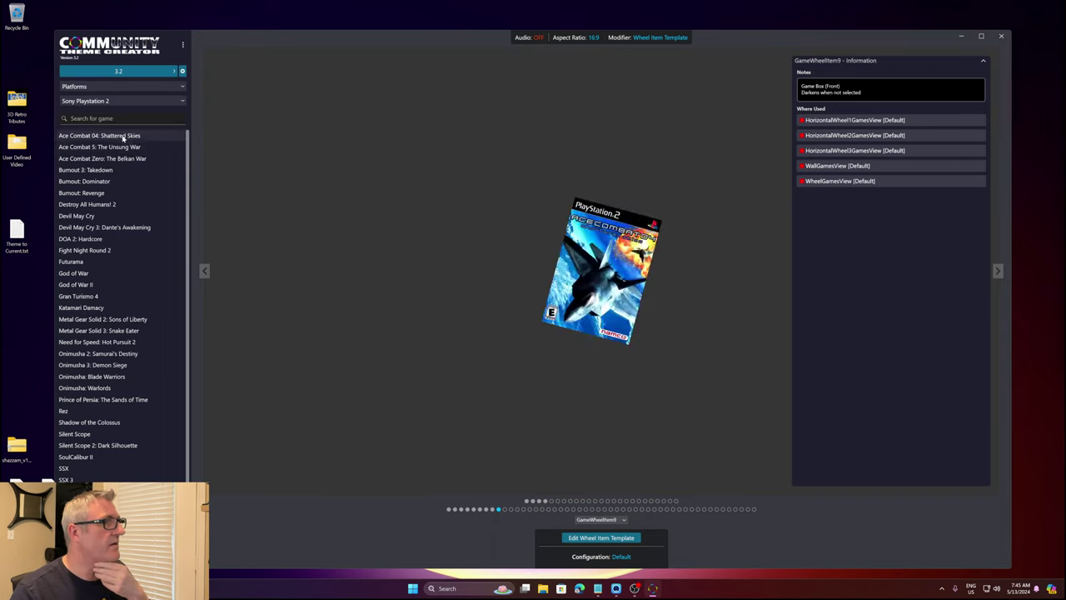
{"action": "left_click", "coordinate": [125, 146]}
{"action": "left_click", "coordinate": [127, 137]}
{"action": "left_click", "coordinate": [131, 146]}
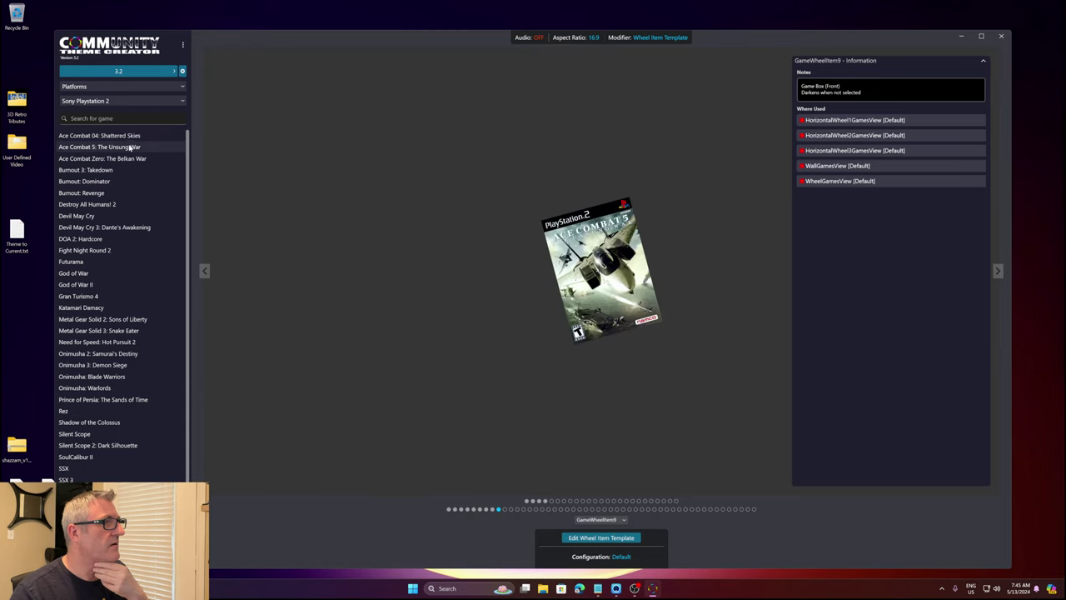
- Reopen the wheel item template editor to check the Even grid's 345 angle, then exit it
{"action": "left_click", "coordinate": [584, 538]}
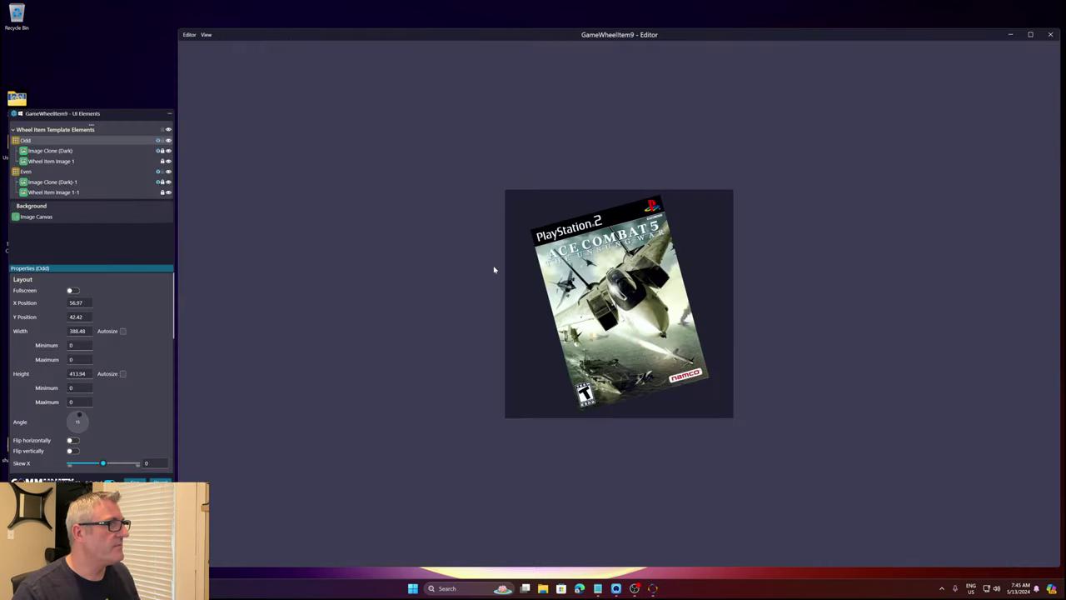
{"action": "left_click", "coordinate": [70, 172]}
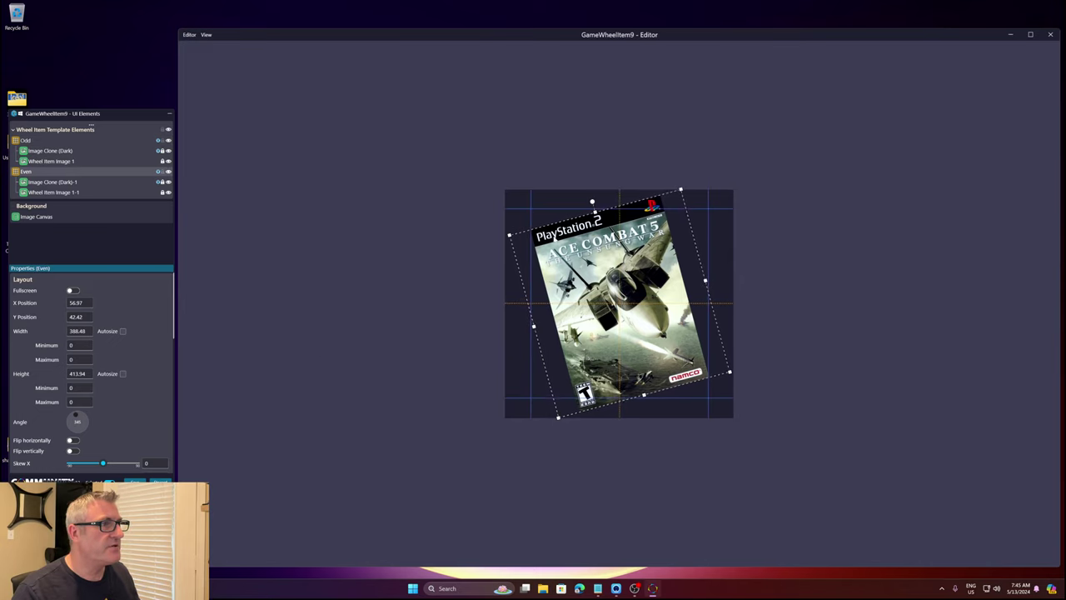
{"action": "key", "text": "alt+F4"}
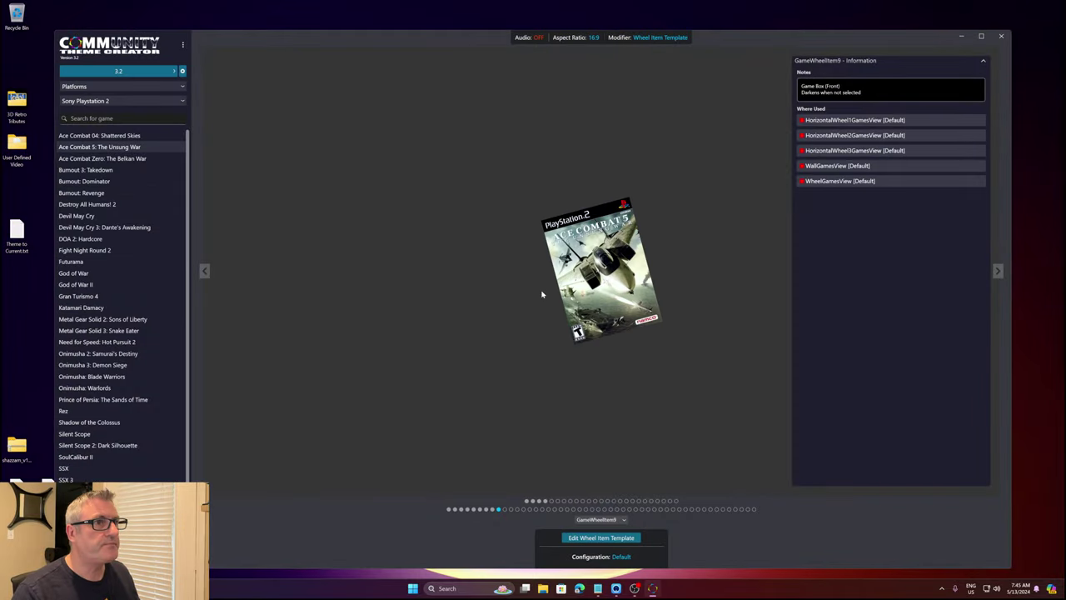
- Switch HorizontalWheel2GamesView to the GameWheelItem9 template from Where Used, then go to that view
{"action": "right_click", "coordinate": [849, 135]}
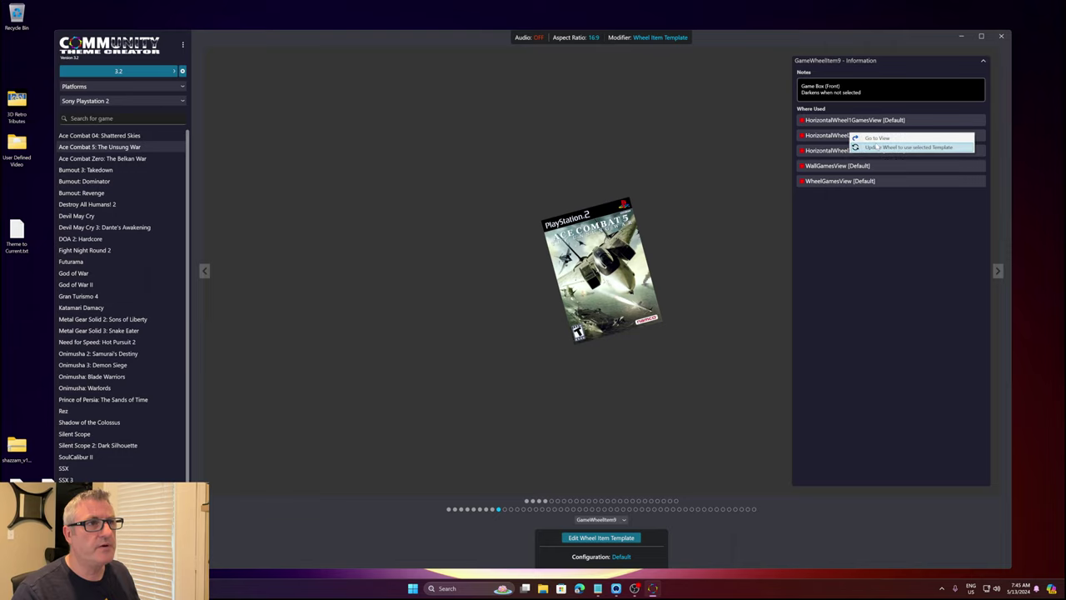
{"action": "left_click", "coordinate": [879, 148]}
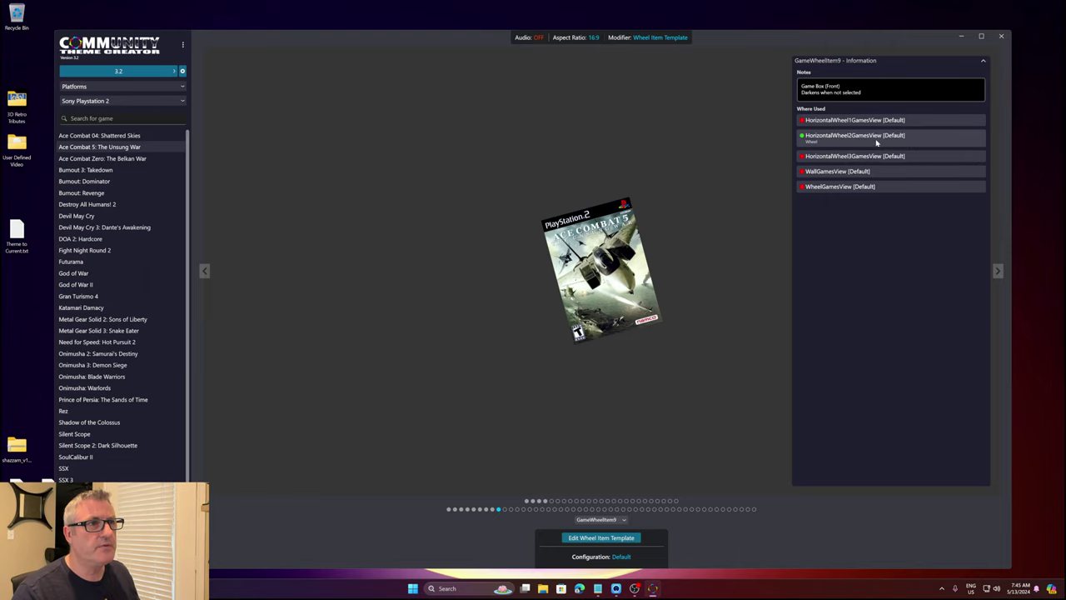
{"action": "right_click", "coordinate": [876, 143]}
{"action": "left_click", "coordinate": [898, 142]}
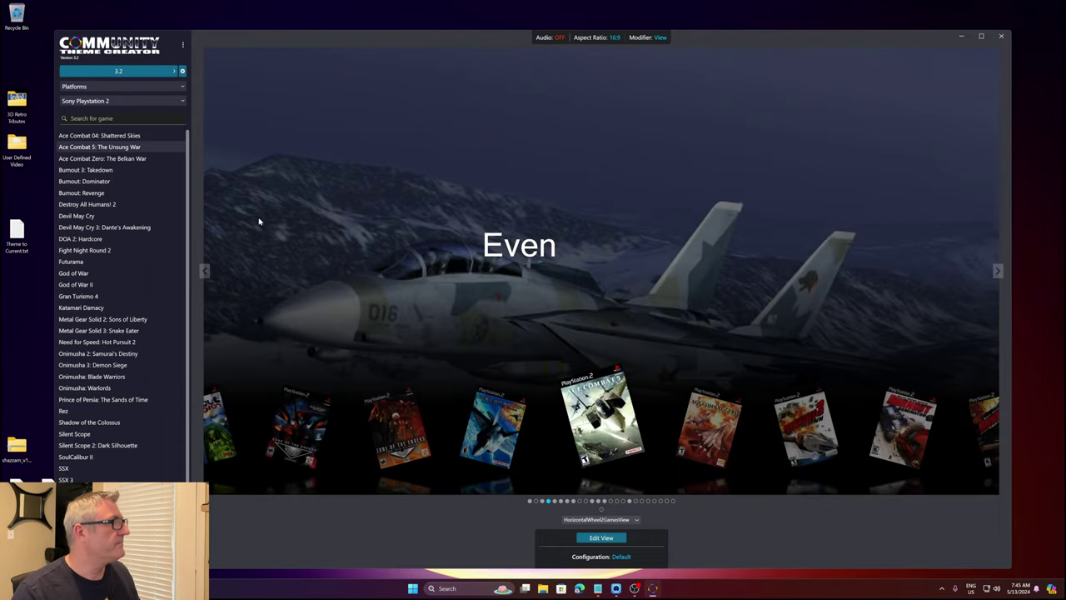
- Select Ace Combat Zero and step the wheel down to Zone of the Enders, checking Odd/Even tilts
{"action": "left_click", "coordinate": [123, 160]}
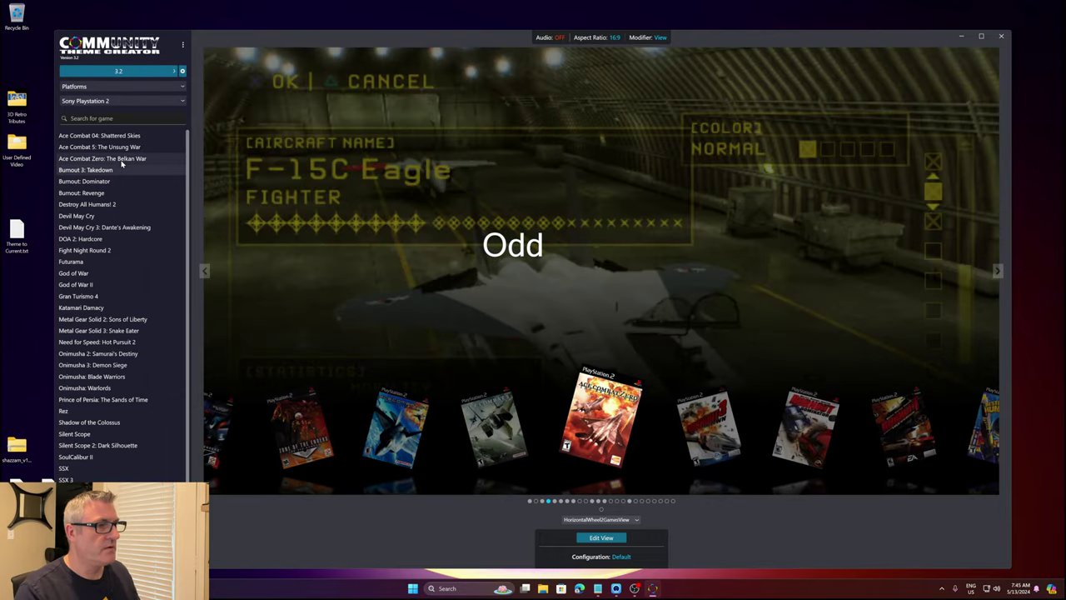
{"action": "key", "text": "Down"}
{"action": "key", "text": "Down"}
{"action": "key", "text": "Down"}
{"action": "key", "text": "Down"}
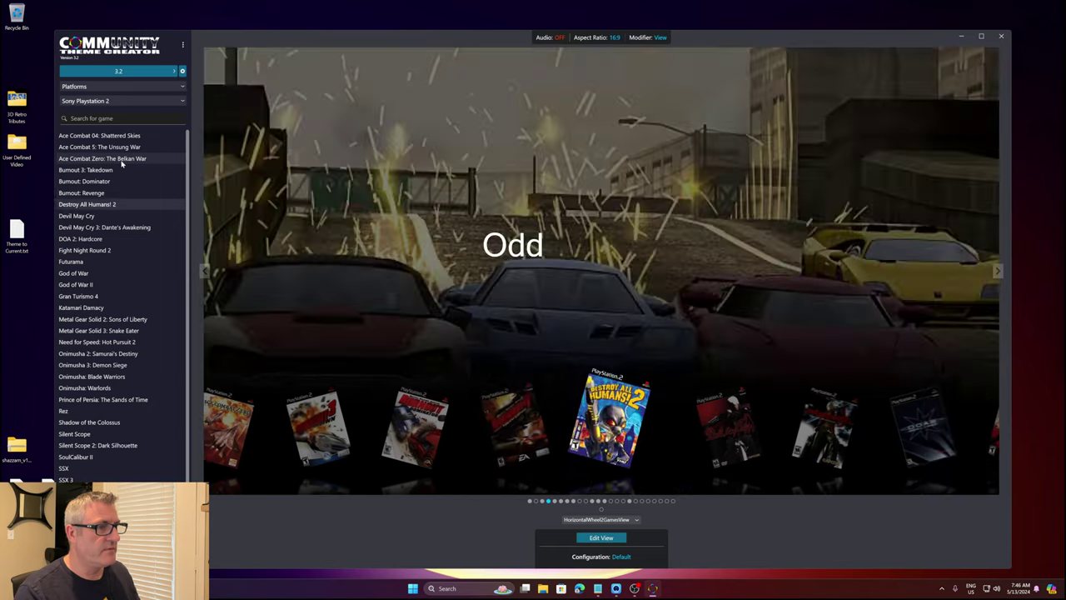
{"action": "key", "text": "Down"}
{"action": "key", "text": "Down"}
{"action": "key", "text": "Down"}
{"action": "key", "text": "Down"}
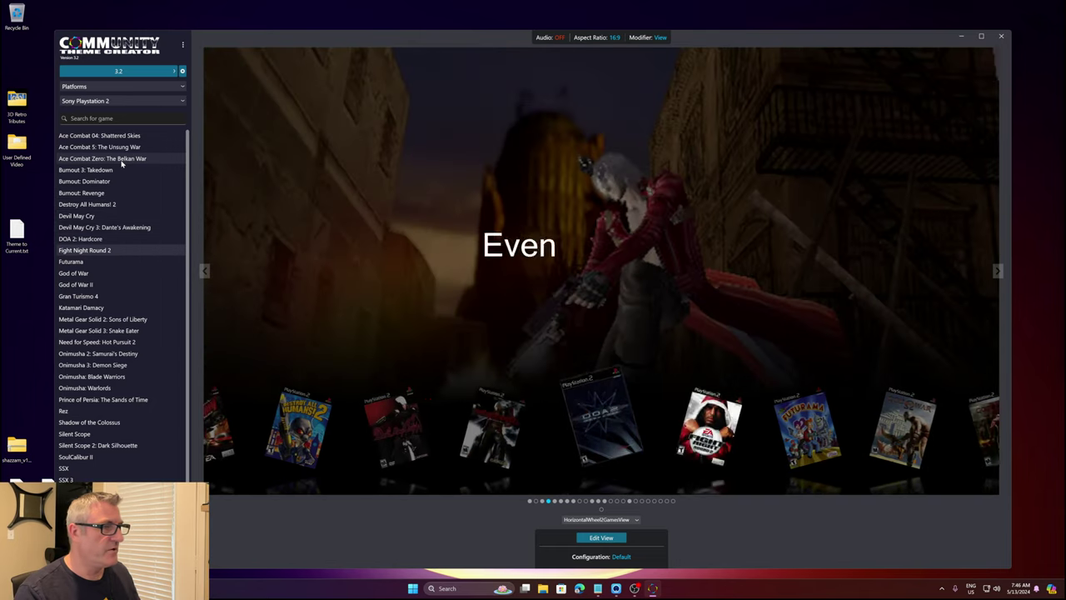
{"action": "key", "text": "Down"}
{"action": "key", "text": "Down"}
{"action": "key", "text": "Down"}
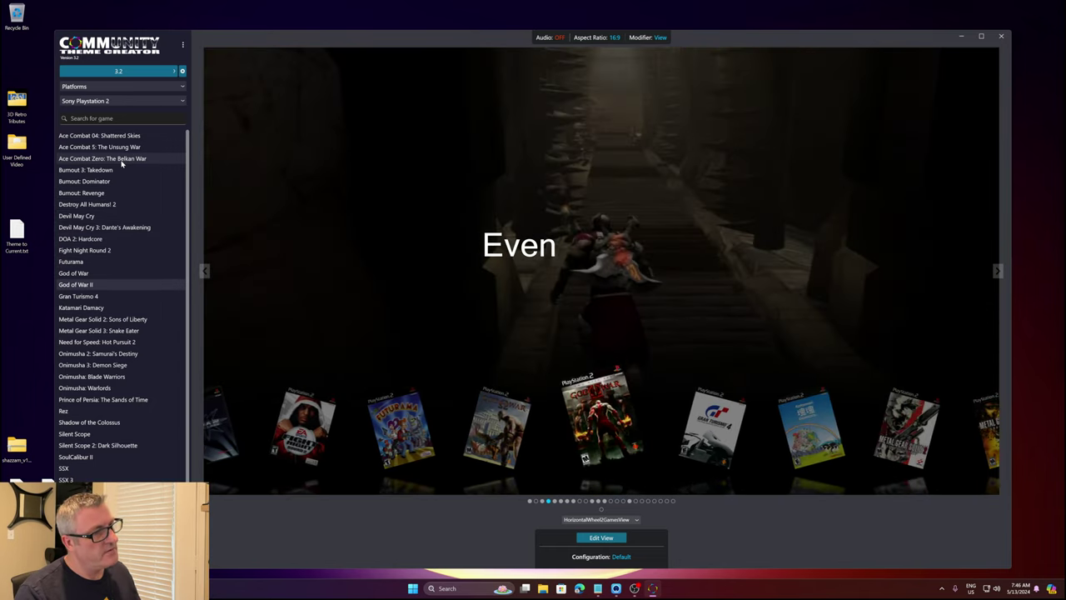
{"action": "key", "text": "Down"}
{"action": "key", "text": "Down"}
{"action": "key", "text": "Down"}
{"action": "key", "text": "Down"}
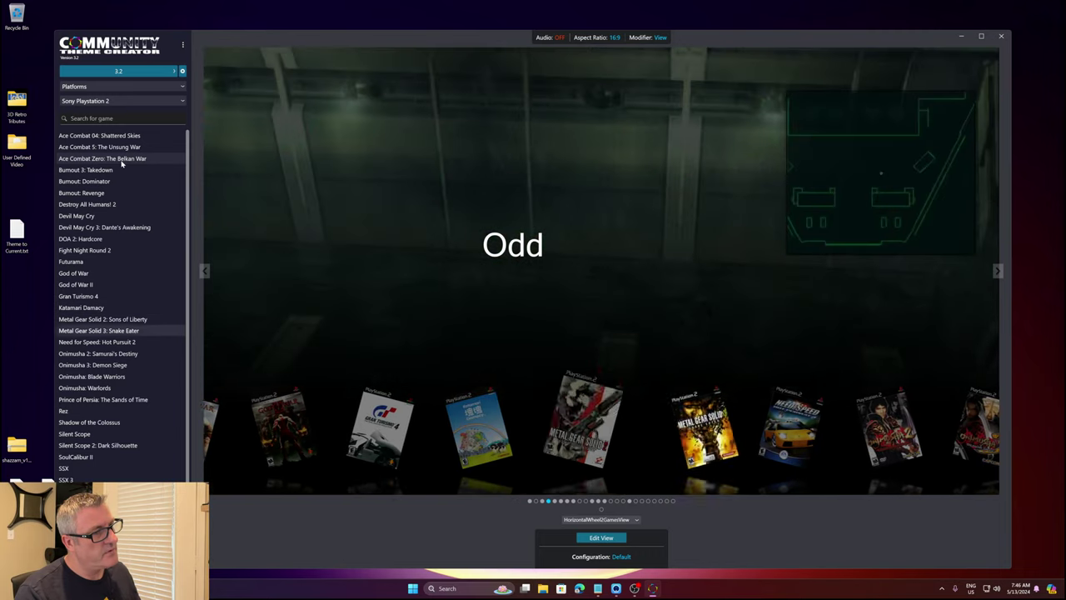
{"action": "key", "text": "Down"}
{"action": "key", "text": "Down"}
{"action": "key", "text": "Down"}
{"action": "key", "text": "Down"}
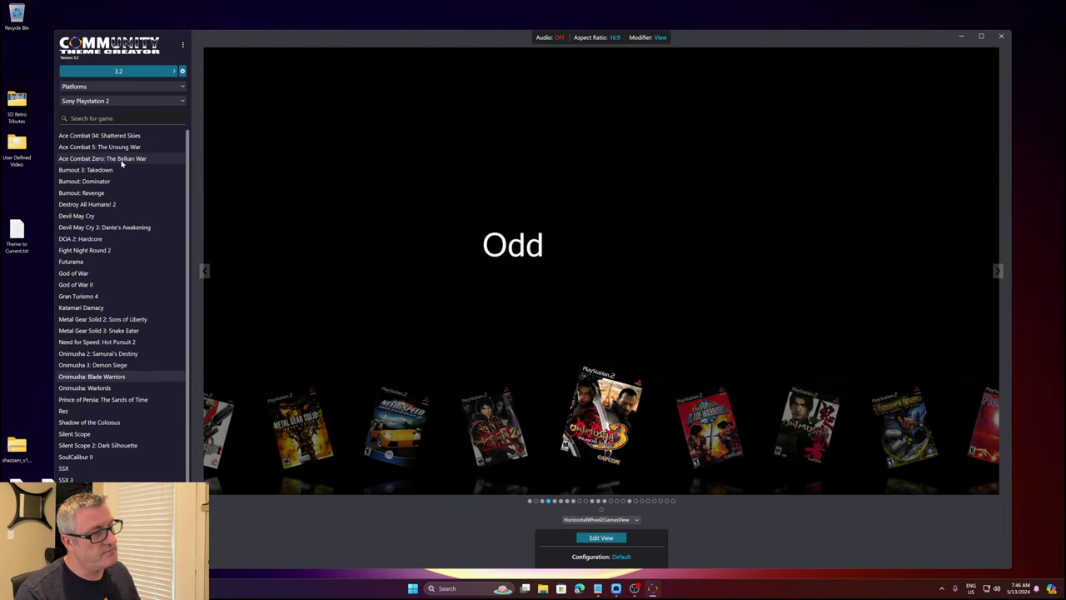
{"action": "key", "text": "Down"}
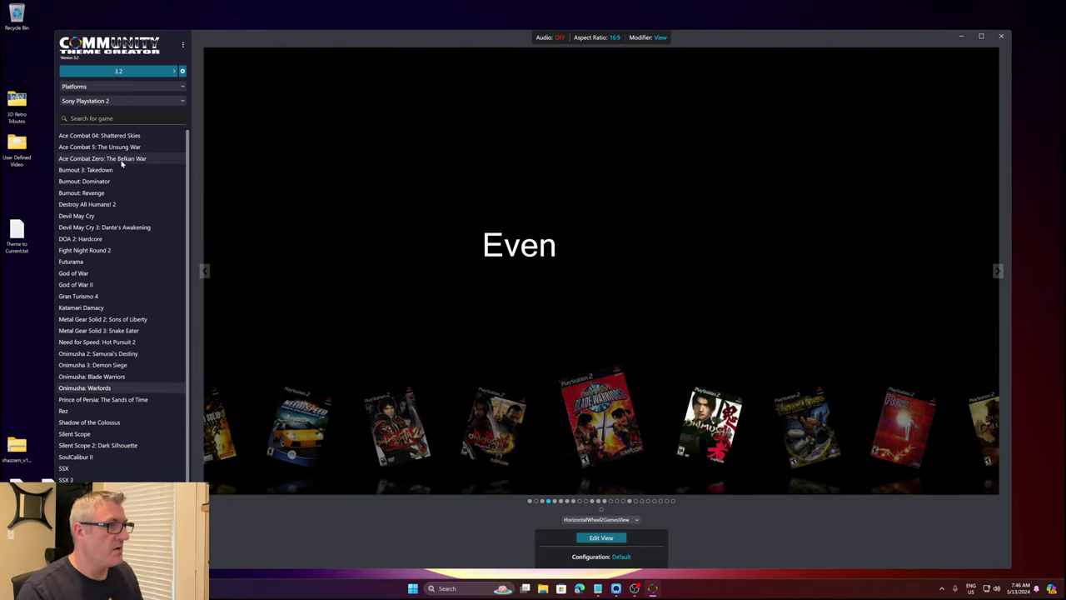
{"action": "key", "text": "Down"}
{"action": "key", "text": "Down"}
{"action": "key", "text": "Down"}
{"action": "key", "text": "Down"}
{"action": "key", "text": "Down"}
{"action": "key", "text": "Down"}
{"action": "key", "text": "Down"}
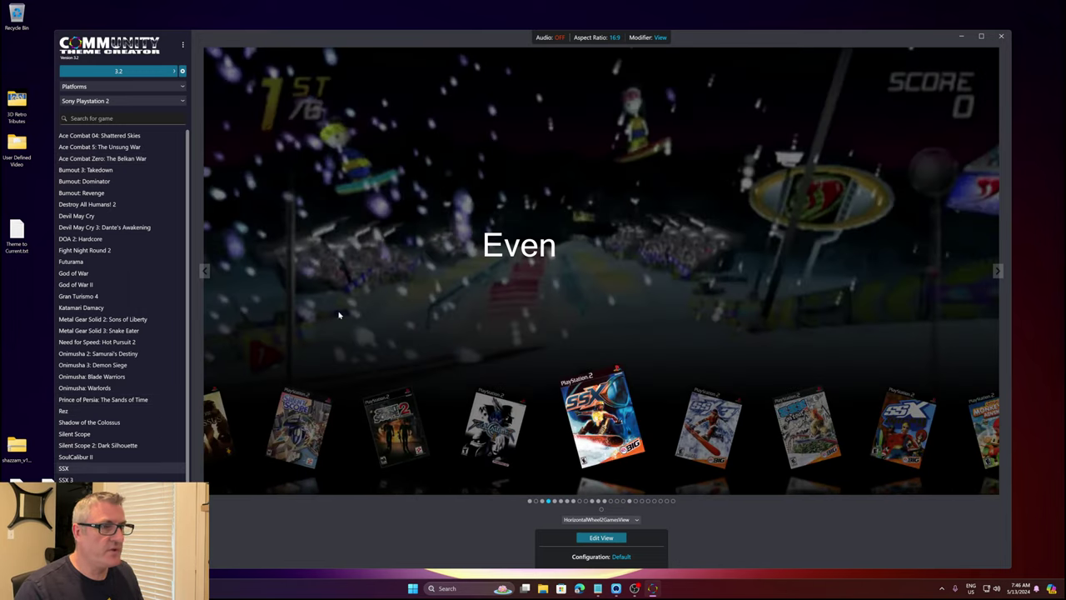
{"action": "key", "text": "Down"}
{"action": "key", "text": "Down"}
{"action": "key", "text": "Down"}
{"action": "key", "text": "Down"}
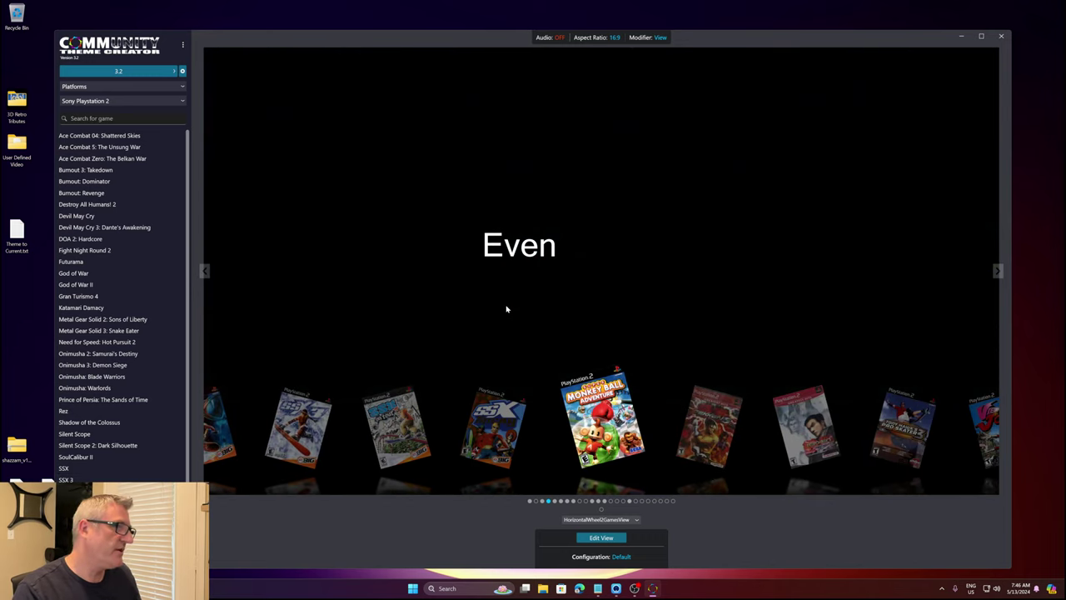
{"action": "key", "text": "Down"}
{"action": "key", "text": "Down"}
{"action": "key", "text": "Down"}
{"action": "key", "text": "Down"}
{"action": "key", "text": "Down"}
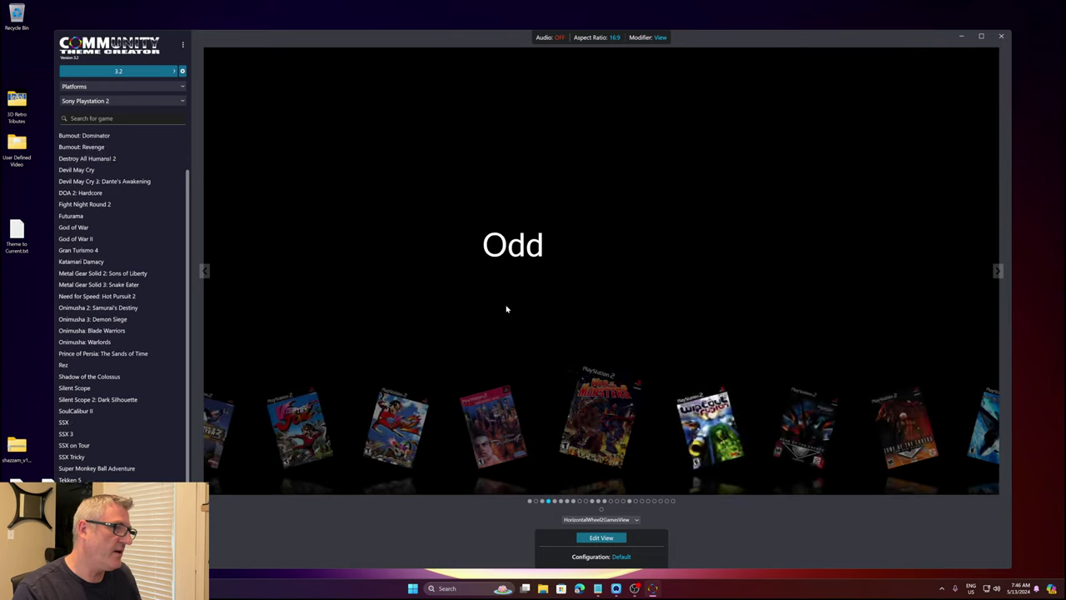
{"action": "key", "text": "Down"}
{"action": "key", "text": "Down"}
{"action": "key", "text": "Down"}
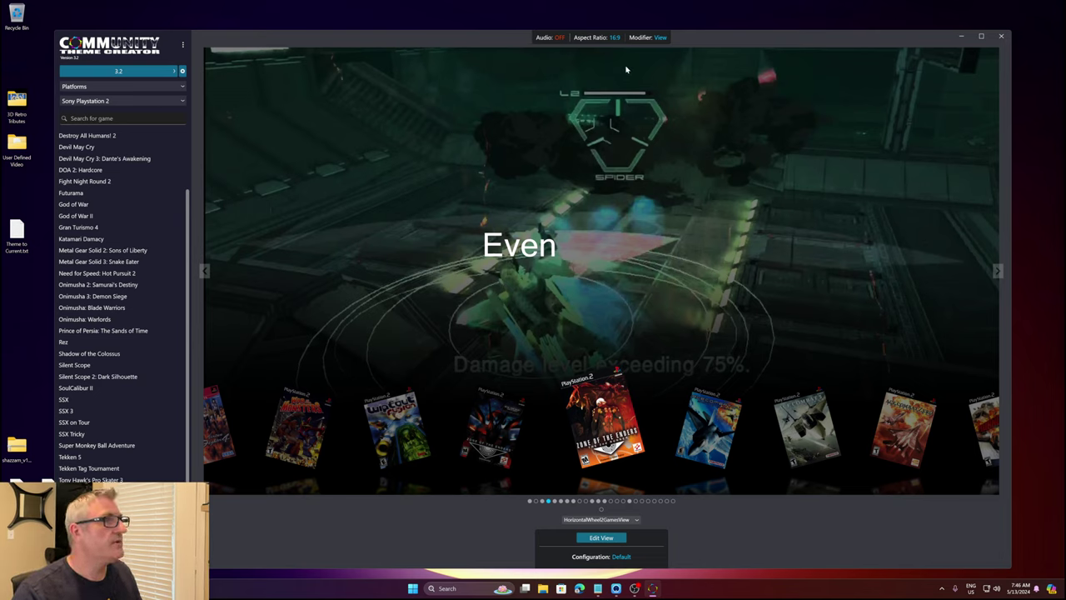
- Open the SystemView for editing and show the UI Elements add-element menu
{"action": "left_click", "coordinate": [530, 501]}
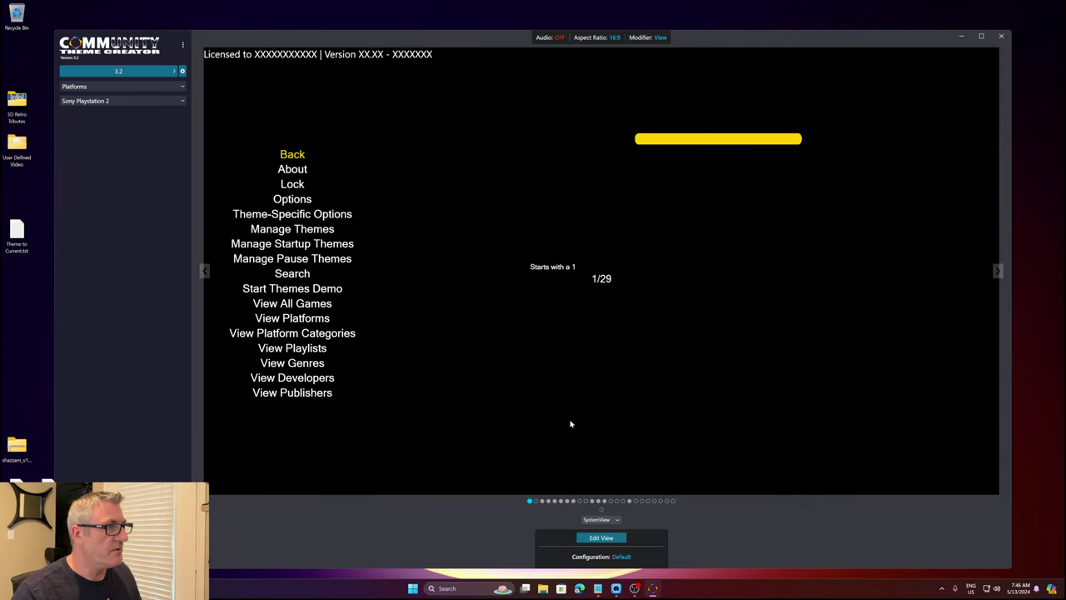
{"action": "left_click", "coordinate": [587, 536]}
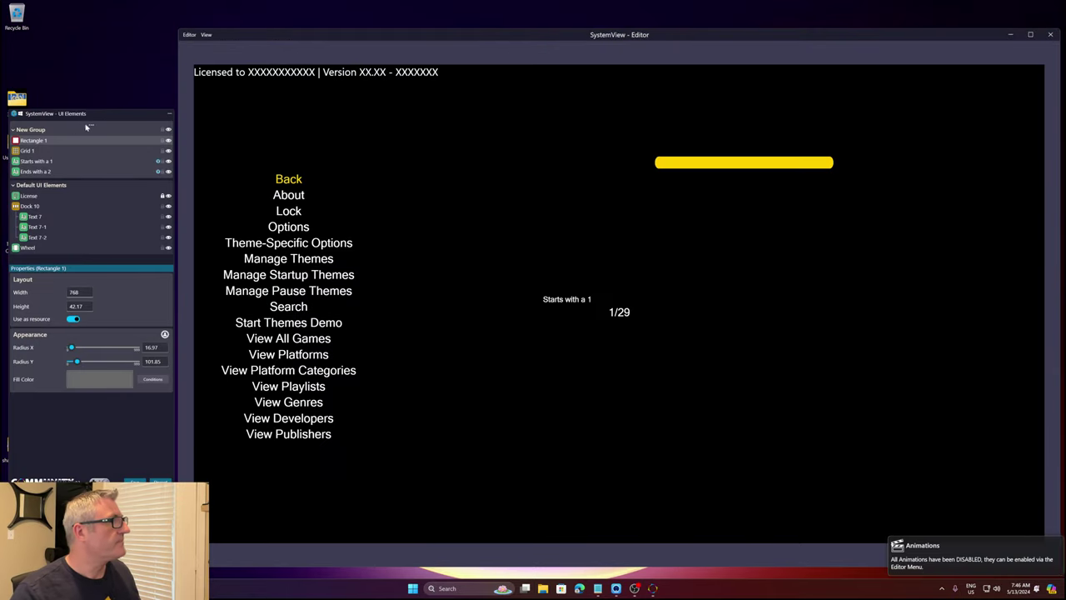
{"action": "left_click", "coordinate": [90, 125]}
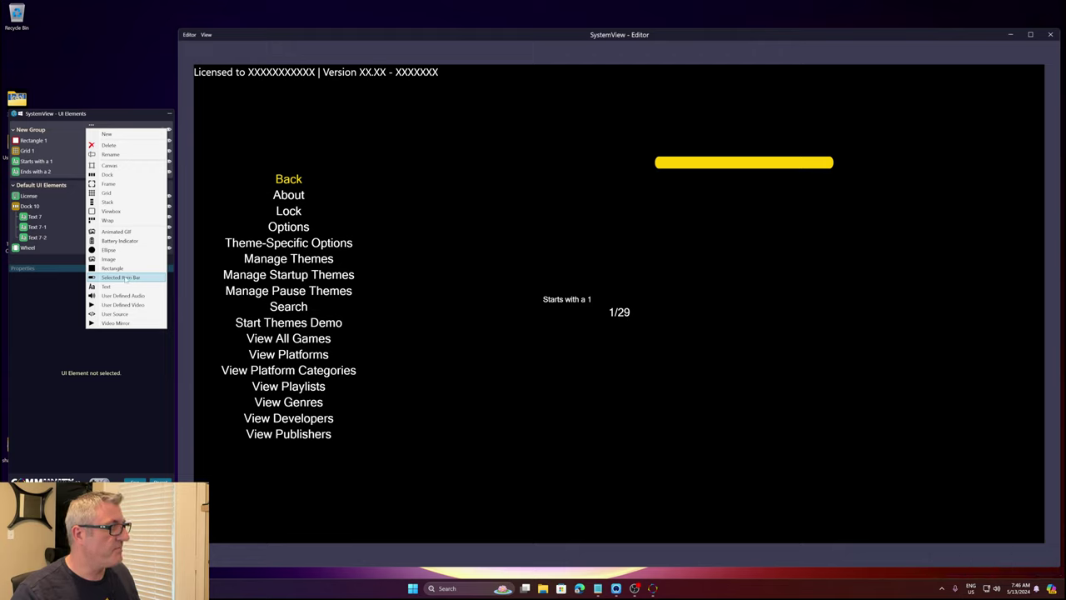
- Insert a Selected Item Bar element and scroll through its properties
{"action": "left_click", "coordinate": [121, 277]}
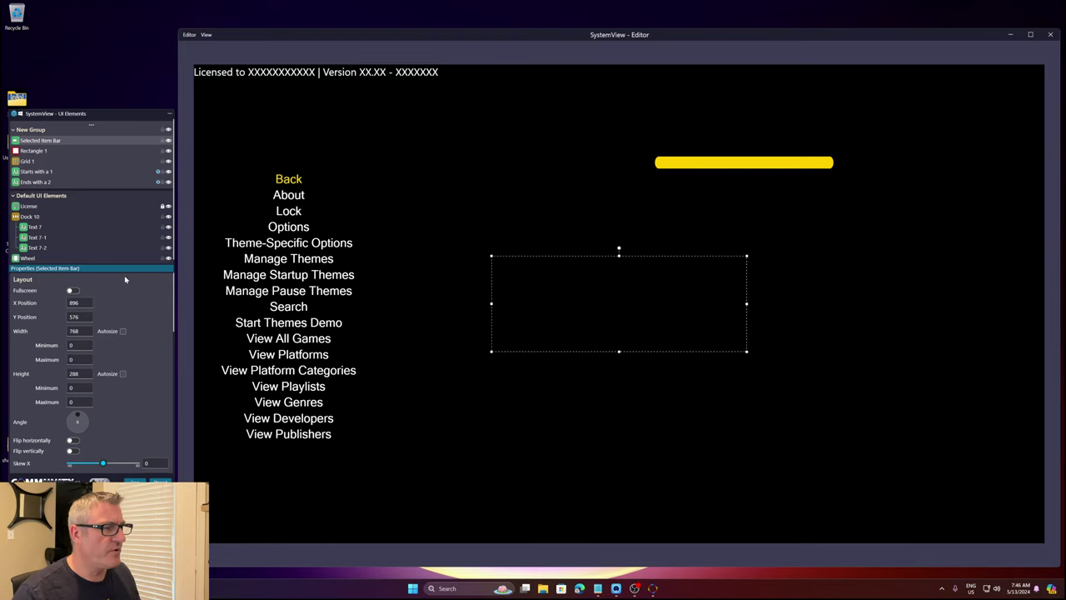
{"action": "scroll", "coordinate": [153, 393], "scroll_direction": "down", "scroll_amount": 5}
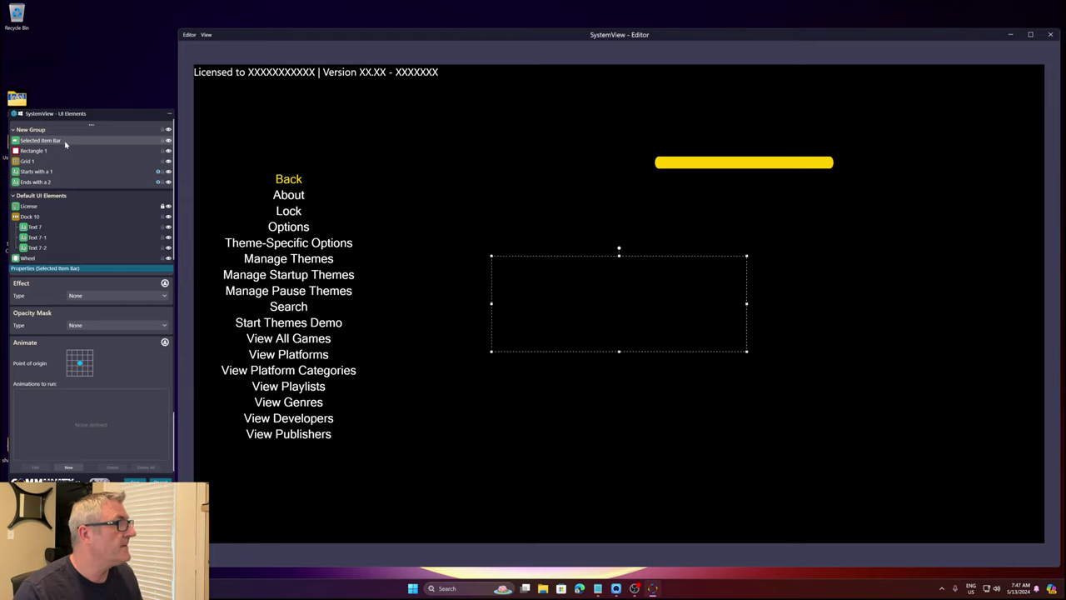
- Set the bar's media folder to Bullets, increment to BackgroundBullet.png, current position to SelectedItemBullet.png
{"action": "scroll", "coordinate": [33, 349], "scroll_direction": "down", "scroll_amount": 1}
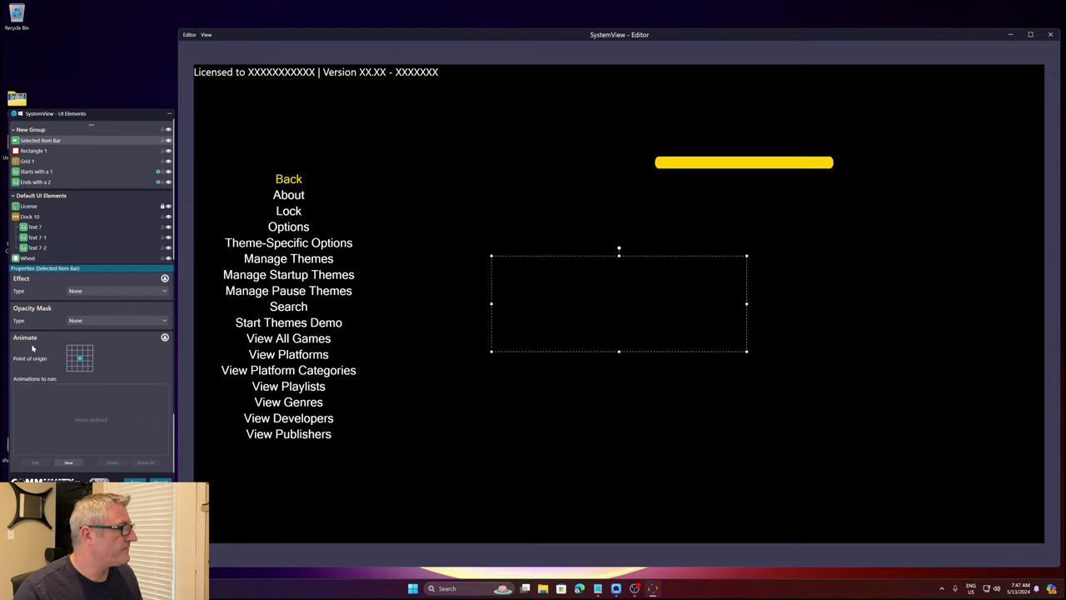
{"action": "scroll", "coordinate": [33, 348], "scroll_direction": "up", "scroll_amount": 5}
{"action": "left_click", "coordinate": [78, 323]}
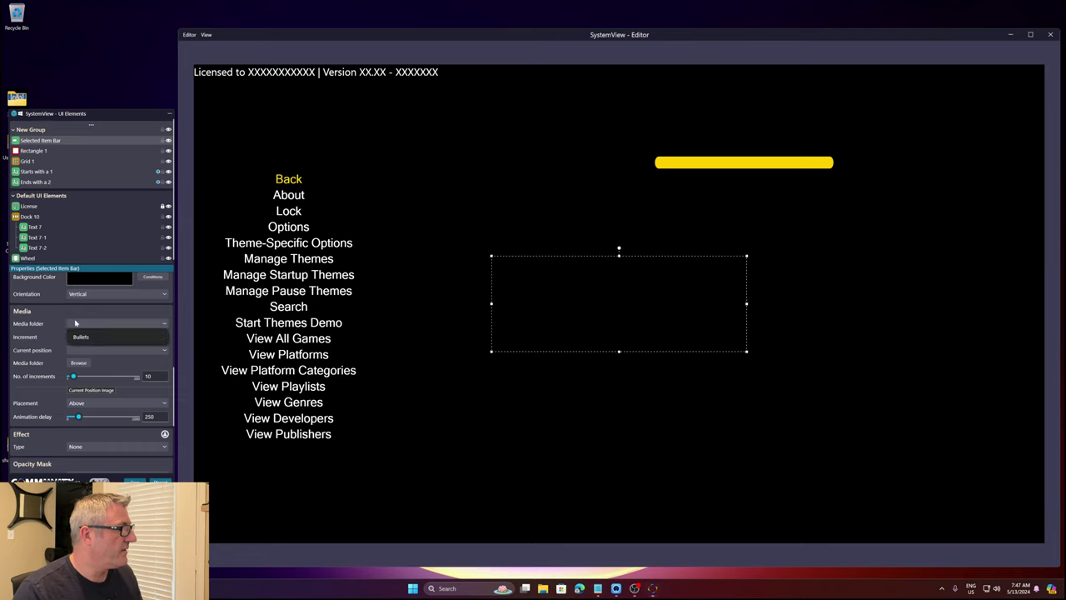
{"action": "left_click", "coordinate": [79, 336]}
{"action": "left_click", "coordinate": [84, 341]}
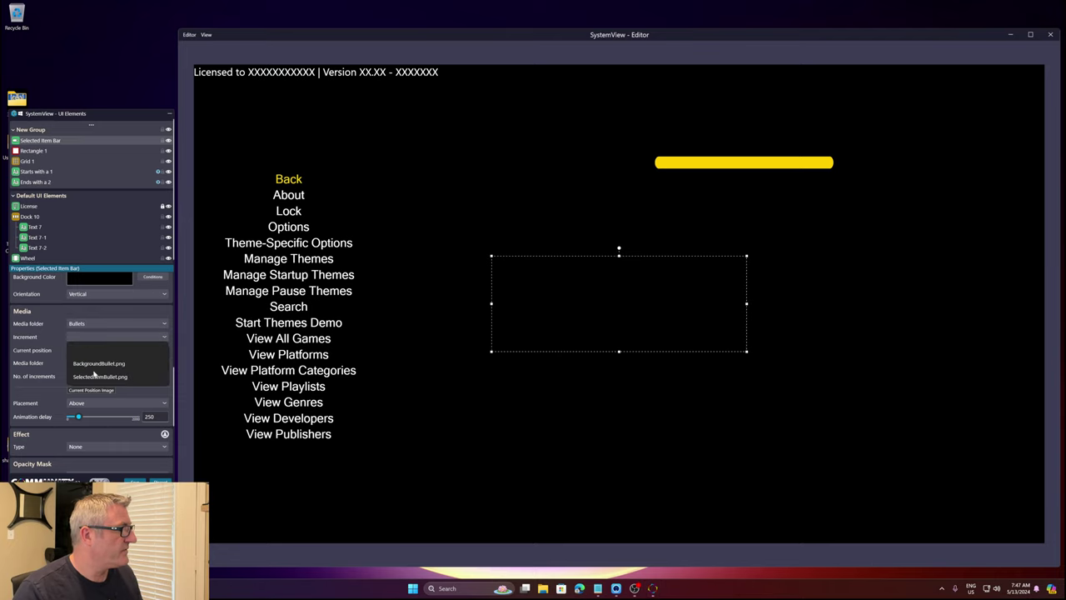
{"action": "left_click", "coordinate": [90, 362]}
{"action": "left_click", "coordinate": [91, 350]}
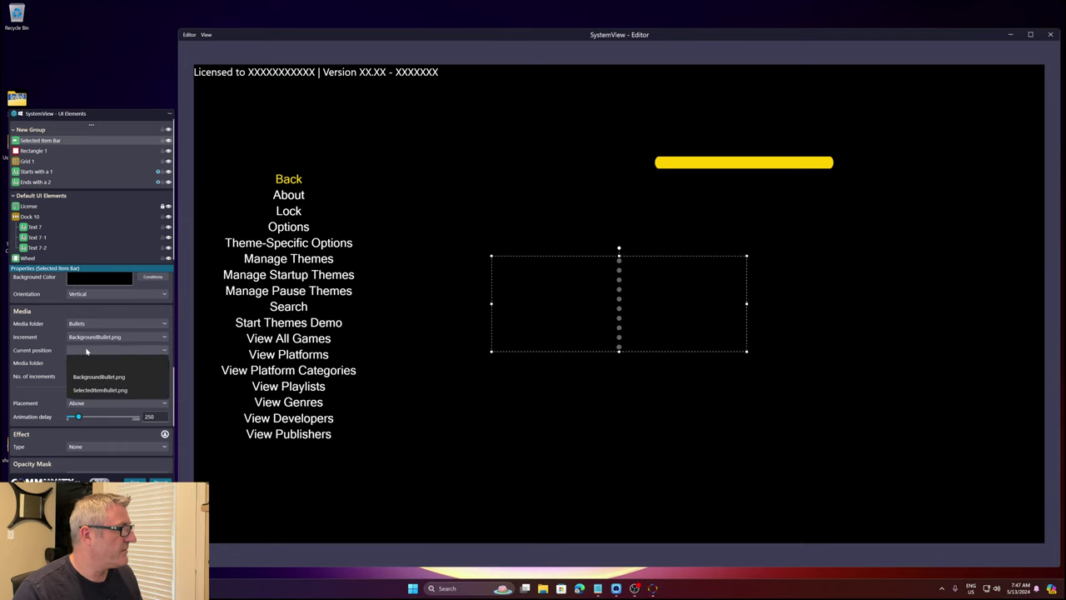
{"action": "left_click", "coordinate": [90, 386]}
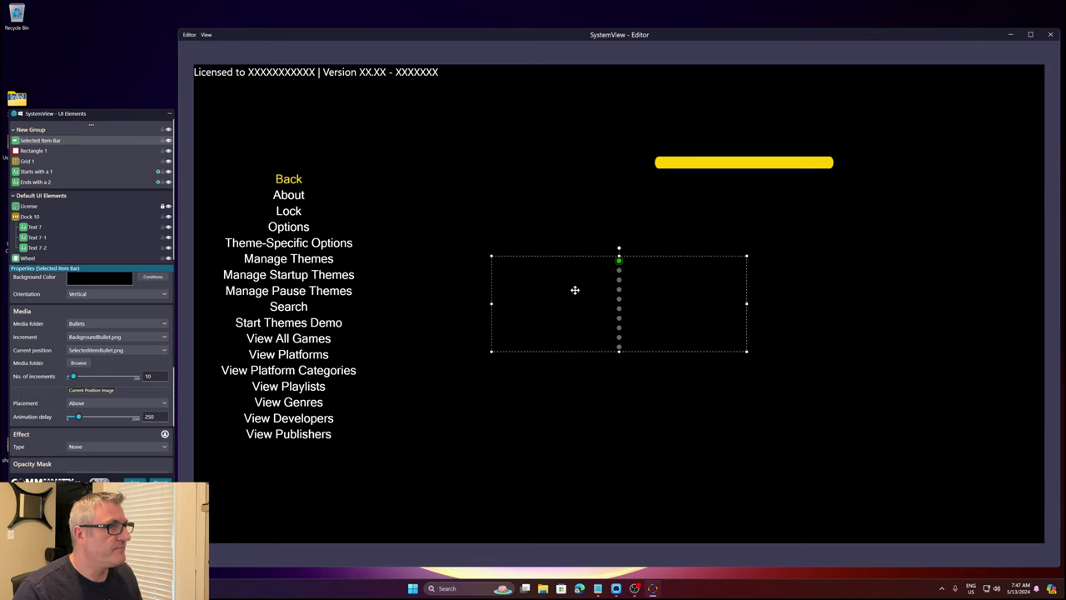
- Move and resize the bullet bar into a tall narrow column beside the menu
{"action": "left_click_drag", "start_coordinate": [574, 291], "coordinate": [555, 275]}
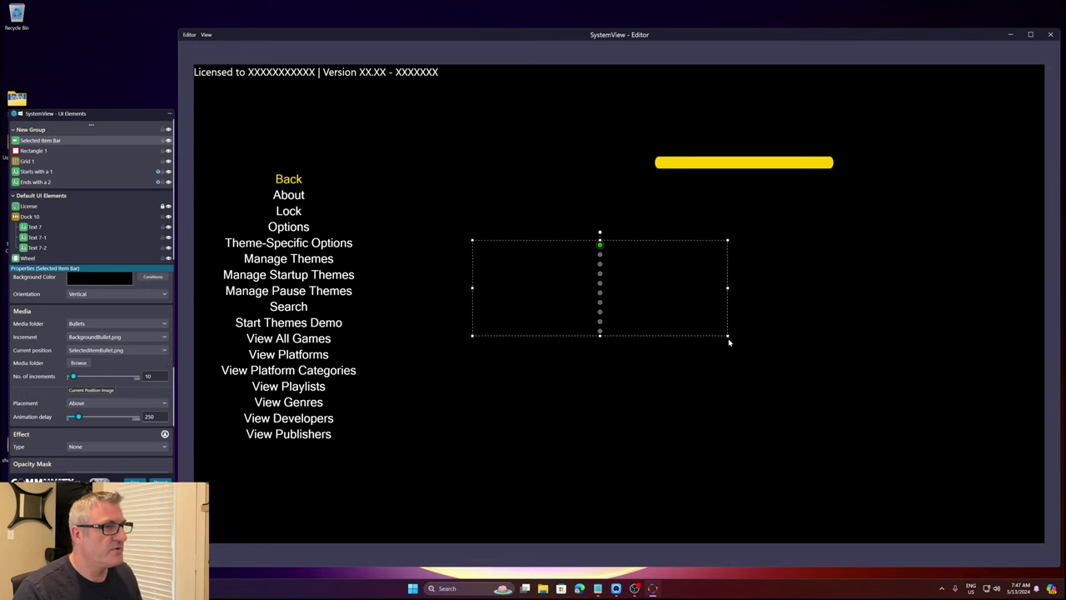
{"action": "left_click_drag", "start_coordinate": [727, 339], "coordinate": [555, 436]}
{"action": "left_click_drag", "start_coordinate": [500, 398], "coordinate": [247, 364]}
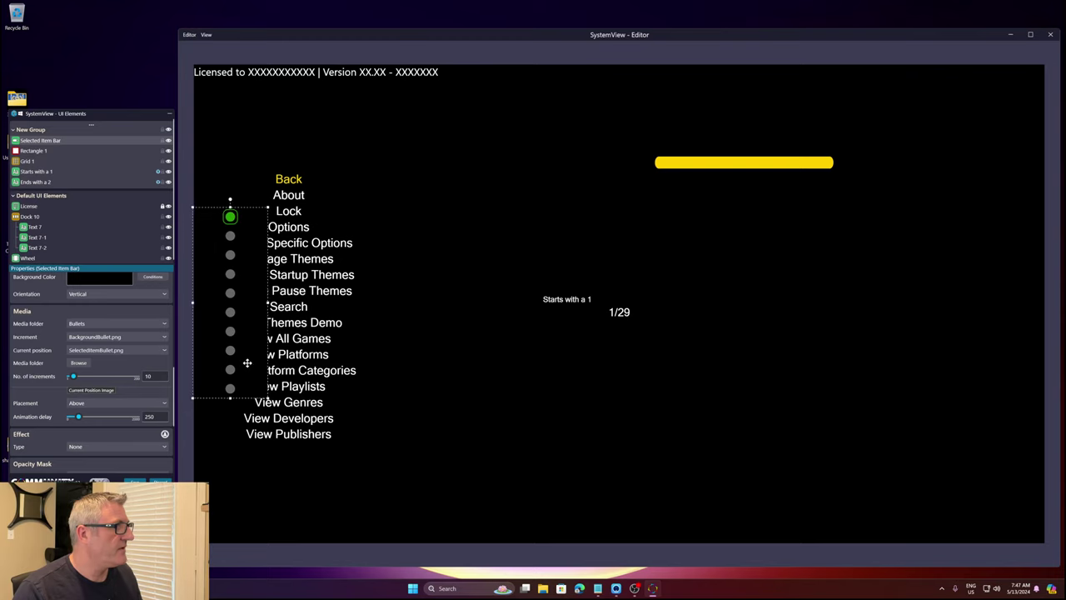
- Set the bullet bar's background colour to Transparent
{"action": "left_click", "coordinate": [84, 279]}
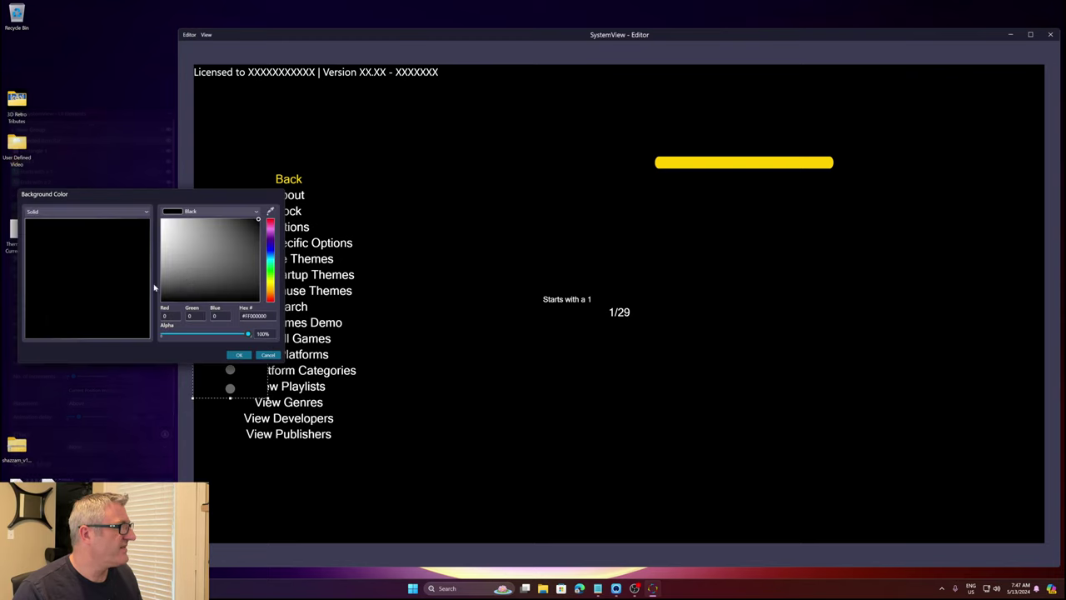
{"action": "left_click", "coordinate": [245, 213]}
{"action": "scroll", "coordinate": [231, 329], "scroll_direction": "down", "scroll_amount": 5}
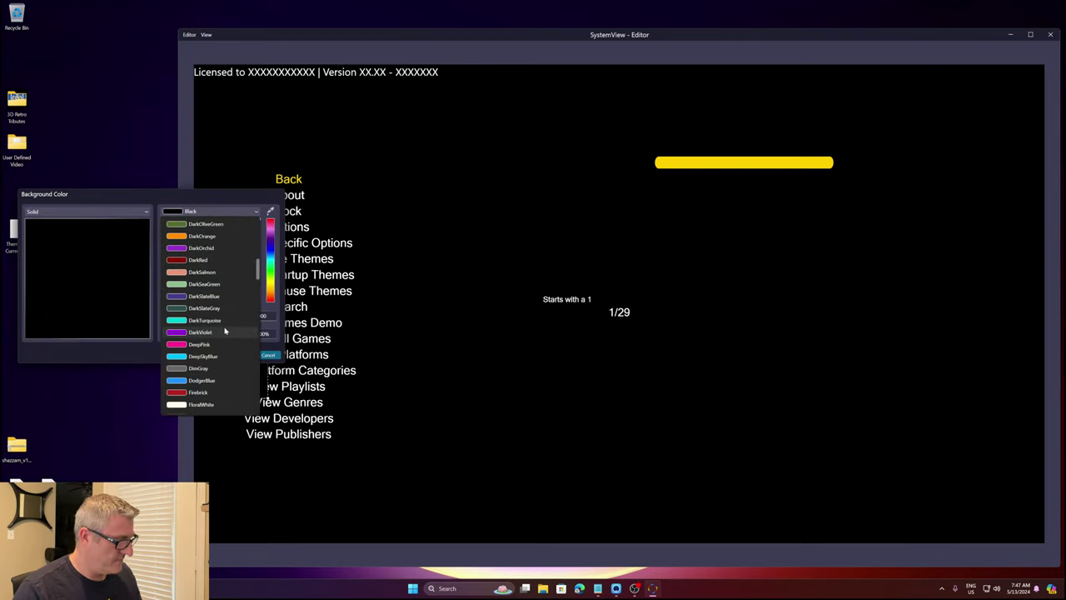
{"action": "scroll", "coordinate": [225, 331], "scroll_direction": "down", "scroll_amount": 12}
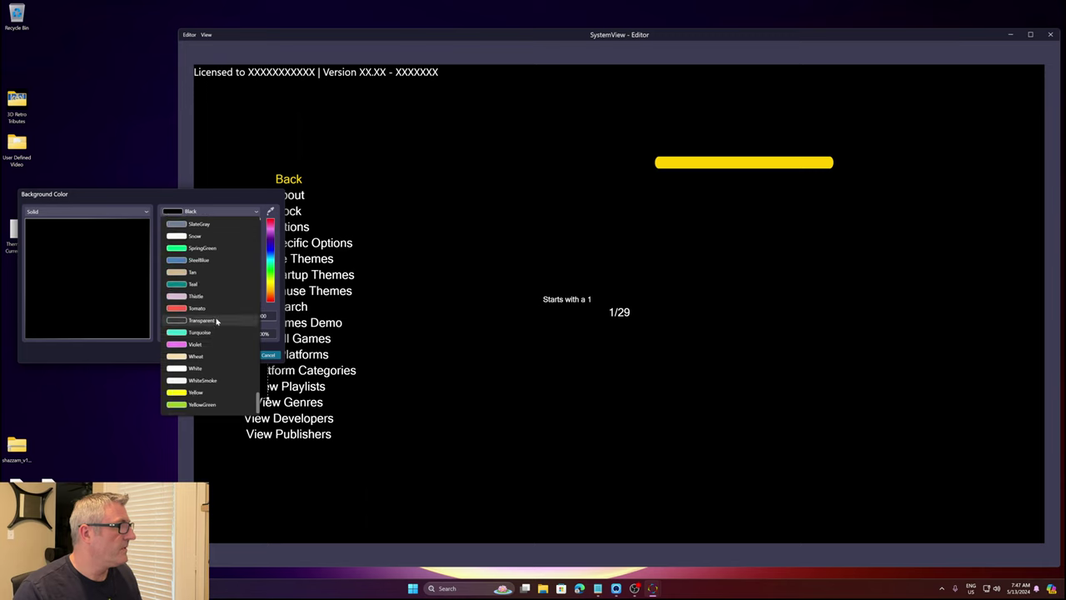
{"action": "left_click", "coordinate": [202, 321]}
{"action": "left_click", "coordinate": [239, 355]}
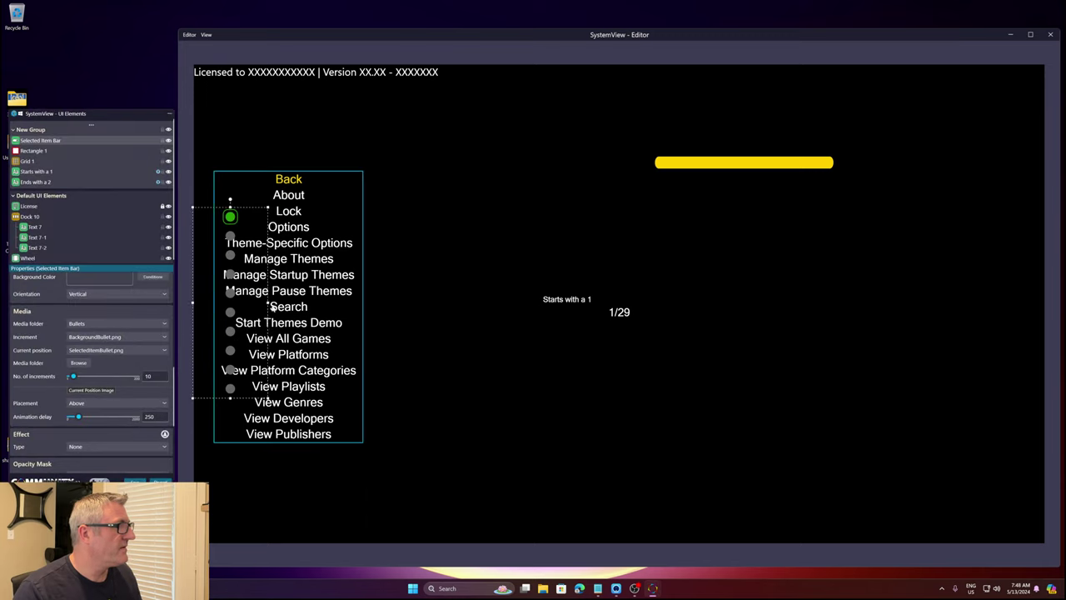
- Narrow the bar to sit left of the menu, test the bullets, and close the editor
{"action": "left_click_drag", "start_coordinate": [267, 306], "coordinate": [223, 306]}
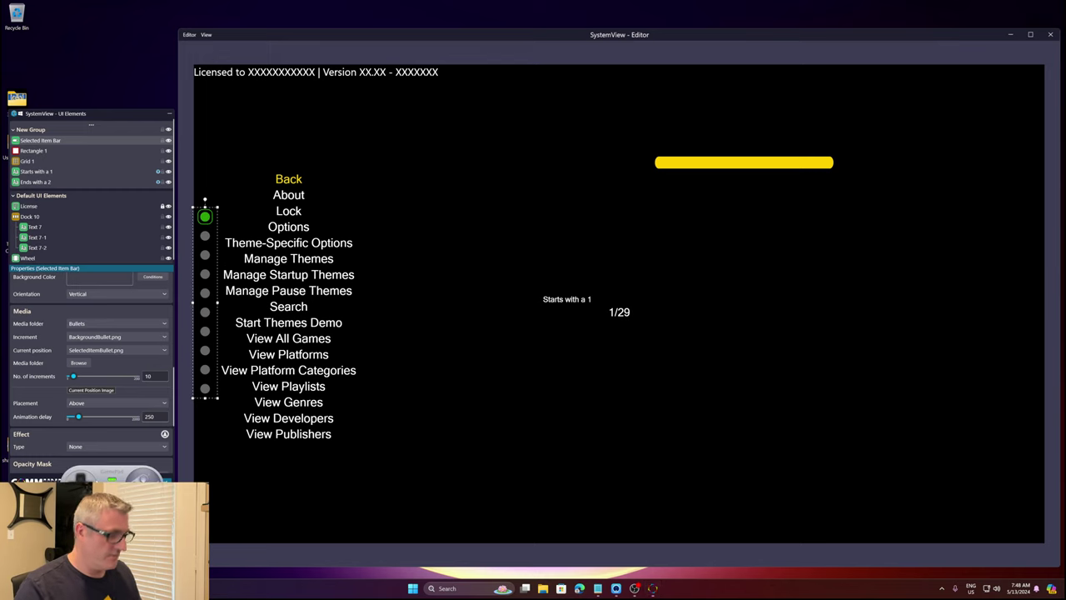
{"action": "key", "text": "Down"}
{"action": "key", "text": "Down"}
{"action": "key", "text": "Down"}
{"action": "key", "text": "Down"}
{"action": "key", "text": "Down"}
{"action": "key", "text": "Down"}
{"action": "key", "text": "Down"}
{"action": "key", "text": "Down"}
{"action": "key", "text": "Down"}
{"action": "key", "text": "Down"}
{"action": "key", "text": "Down"}
{"action": "key", "text": "Down"}
{"action": "key", "text": "Down"}
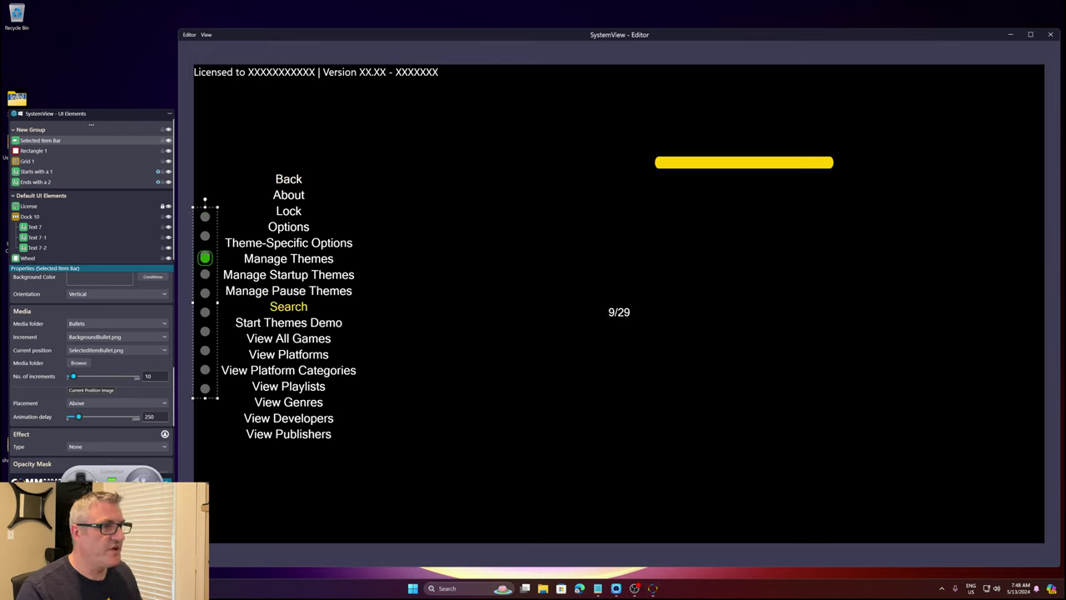
{"action": "key", "text": "Down"}
{"action": "key", "text": "Down"}
{"action": "key", "text": "Down"}
{"action": "key", "text": "Down"}
{"action": "key", "text": "Down"}
{"action": "key", "text": "Down"}
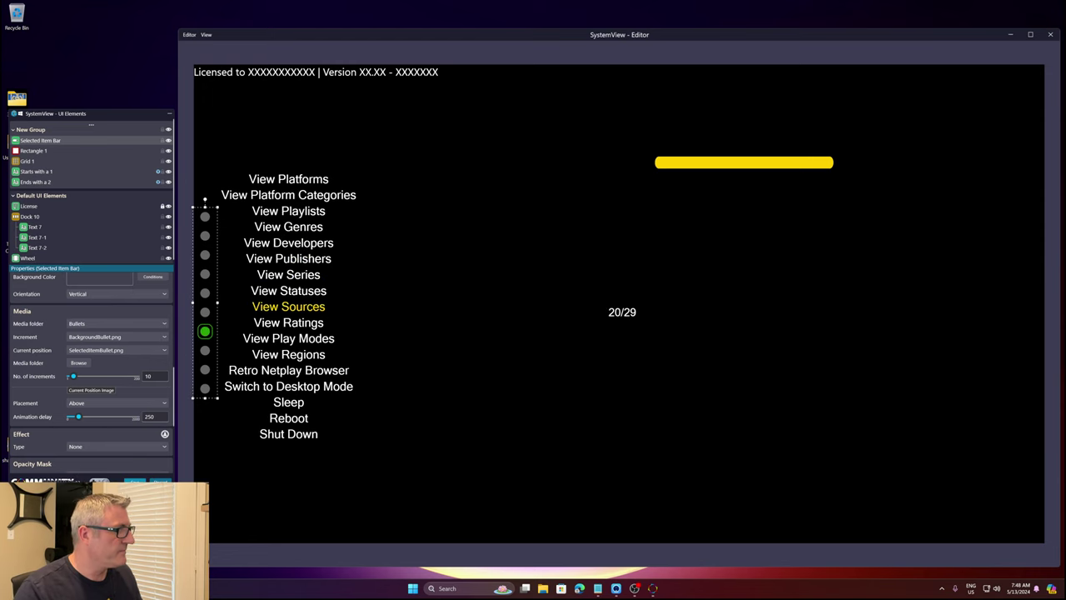
{"action": "key", "text": "Escape"}
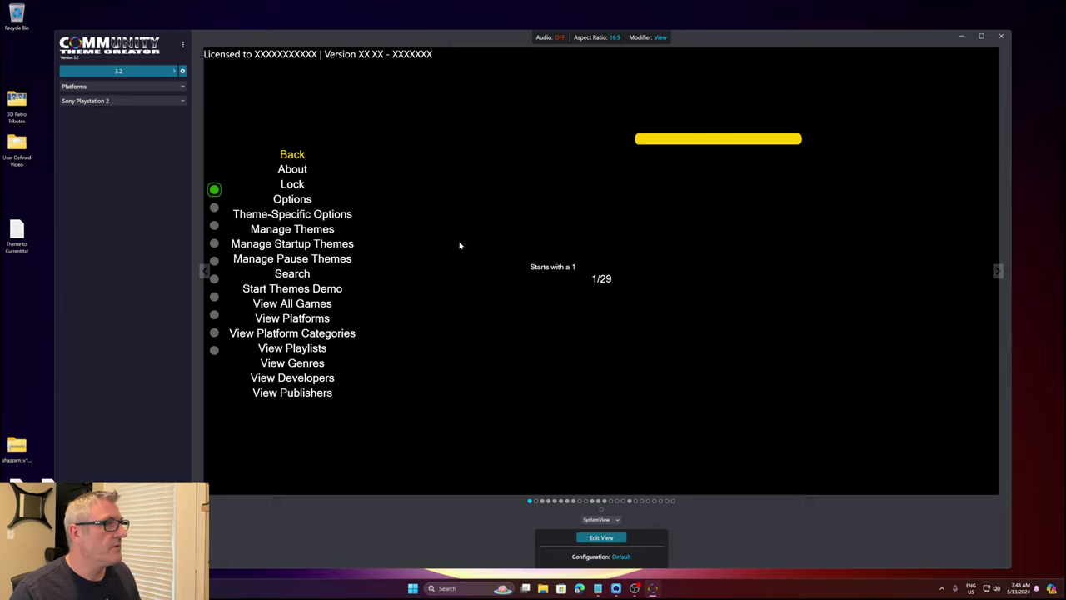
- Reopen the SystemView editor and show visibility conditions for the 'Starts with a 1' text
{"action": "left_click", "coordinate": [601, 537]}
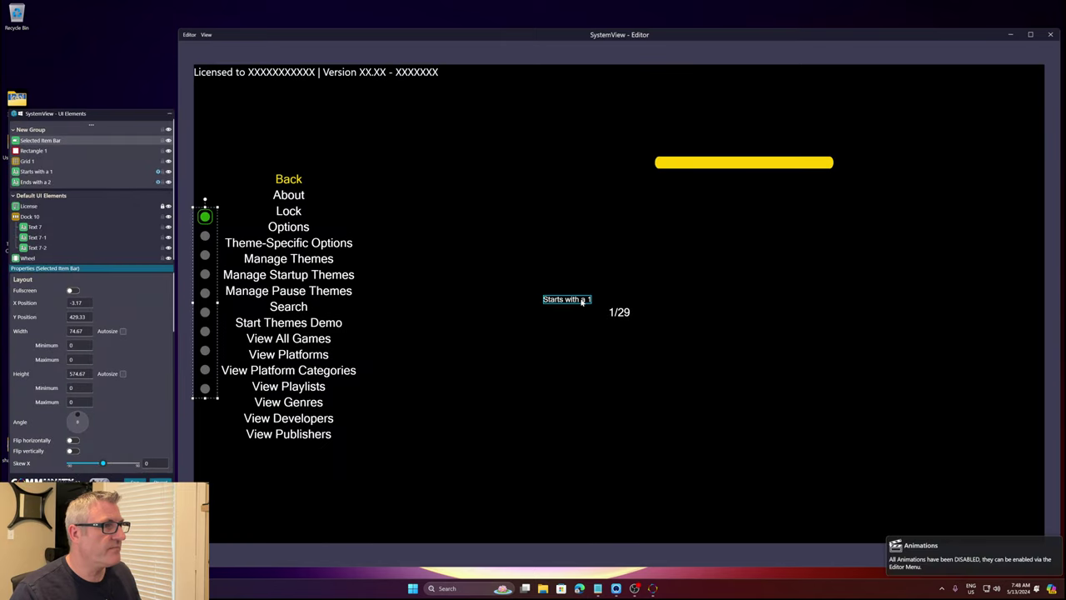
{"action": "left_click", "coordinate": [583, 302]}
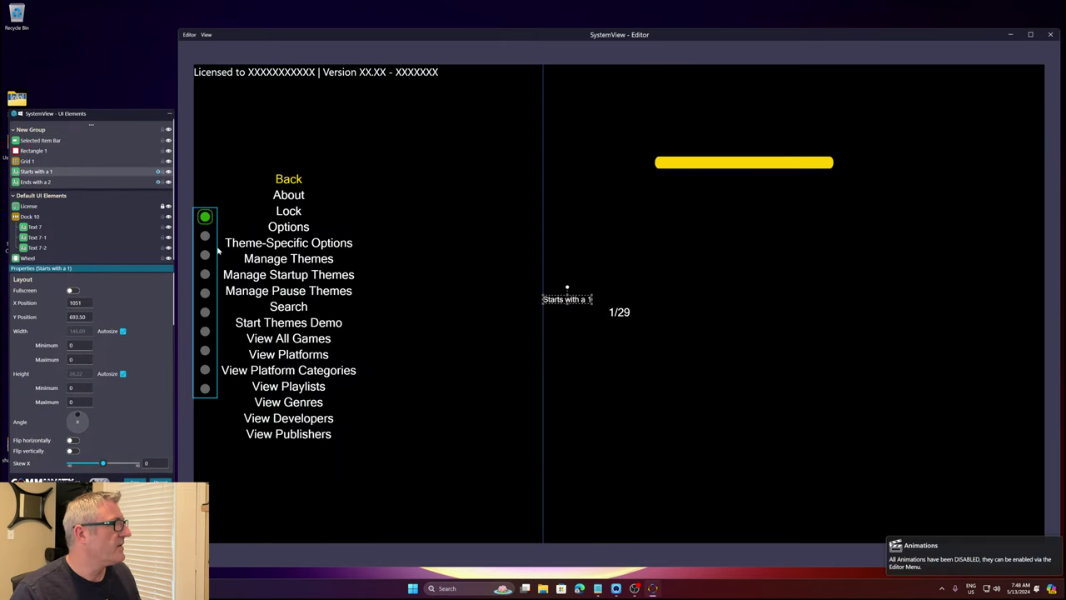
{"action": "left_click", "coordinate": [158, 172]}
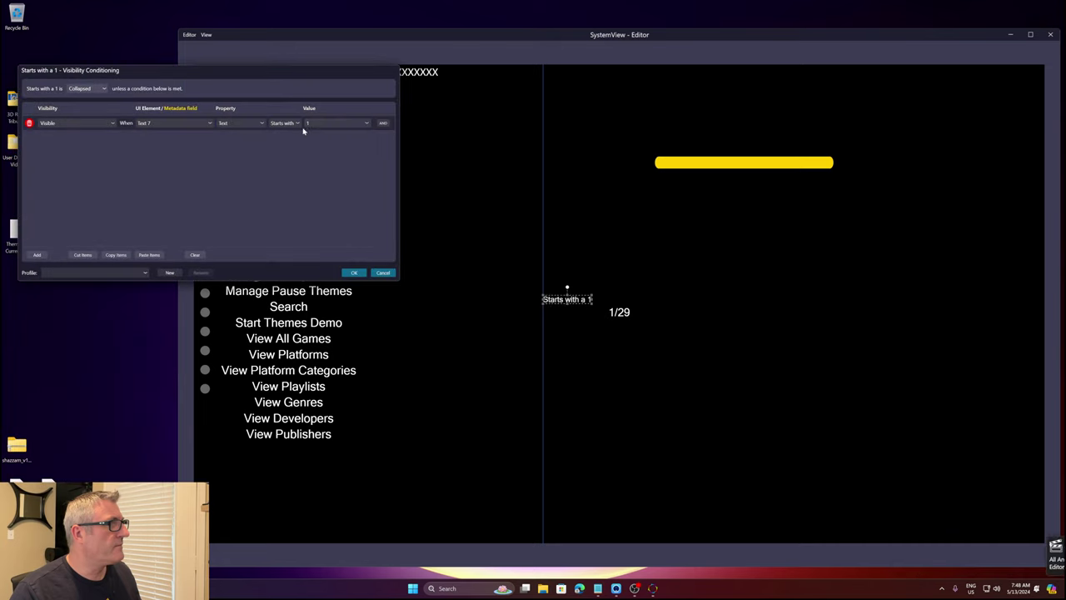
- Make sure the condition's Value is 1
{"action": "left_click", "coordinate": [341, 125]}
{"action": "type", "text": "1"}
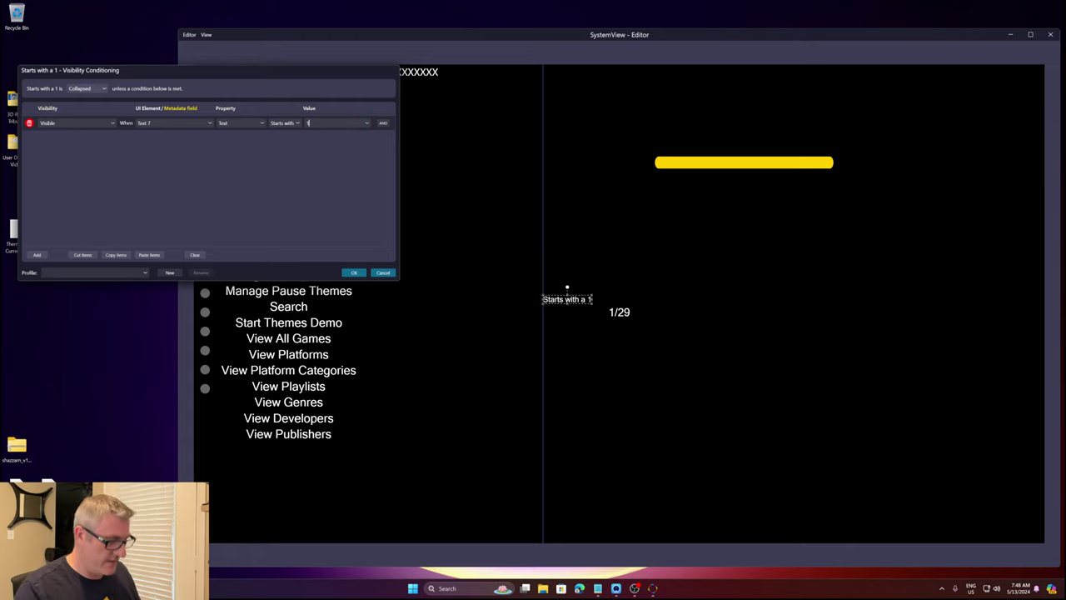
{"action": "type", "text": "1"}
{"action": "key", "text": "BackSpace"}
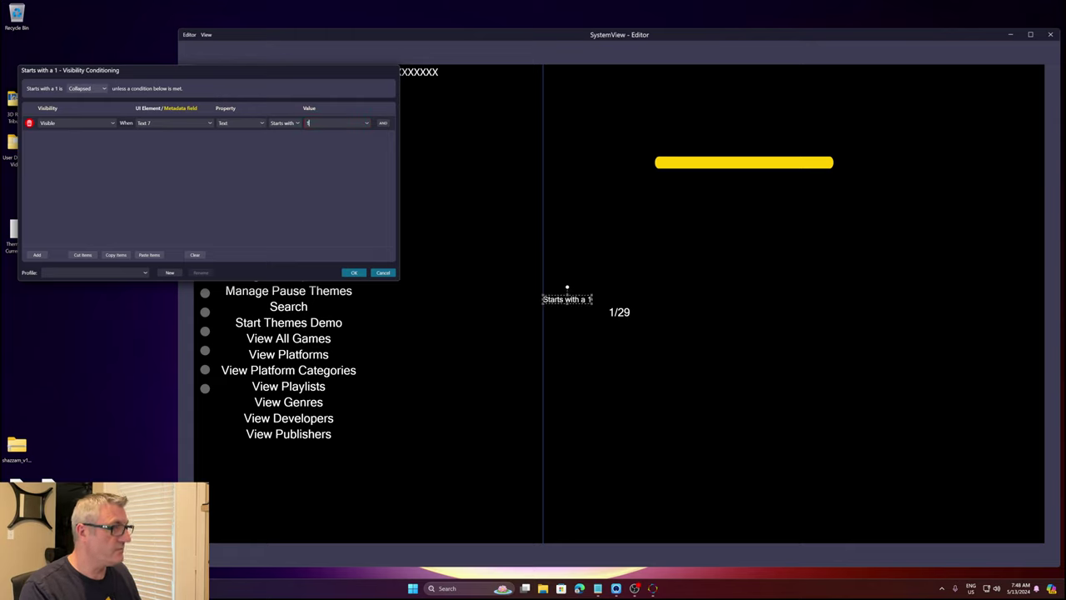
{"action": "type", "text": "1"}
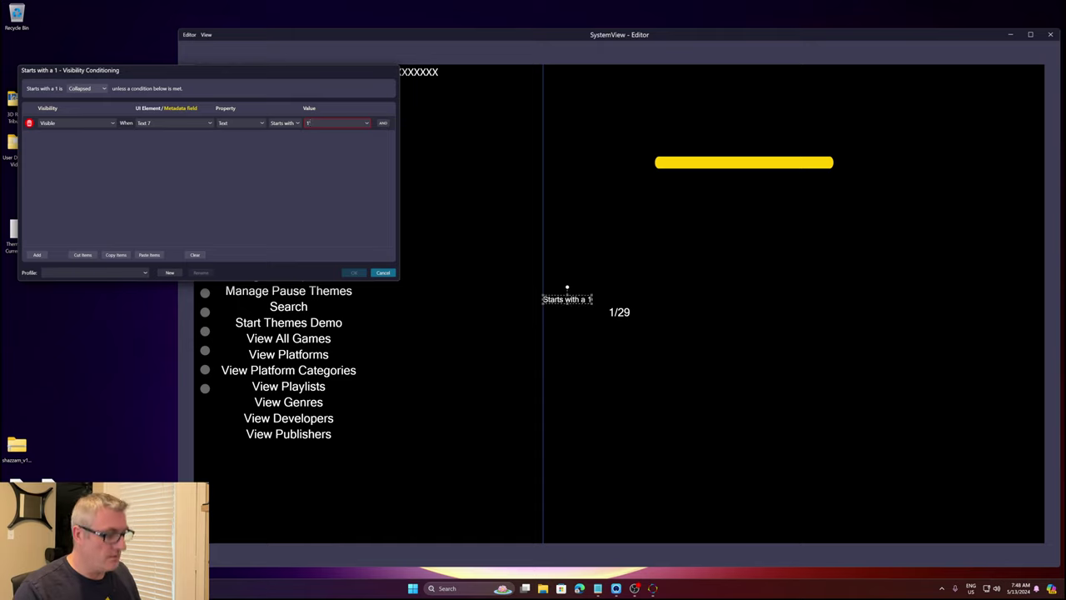
{"action": "key", "text": "BackSpace"}
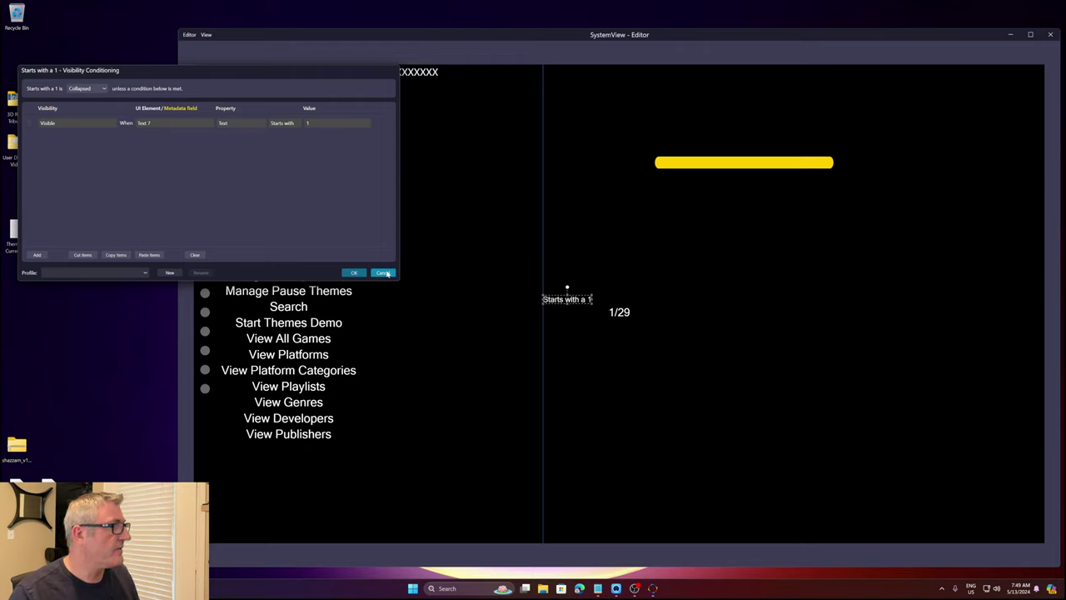
- Add a second condition row using Selected Item Index, then close Visibility Conditioning
{"action": "left_click", "coordinate": [37, 254]}
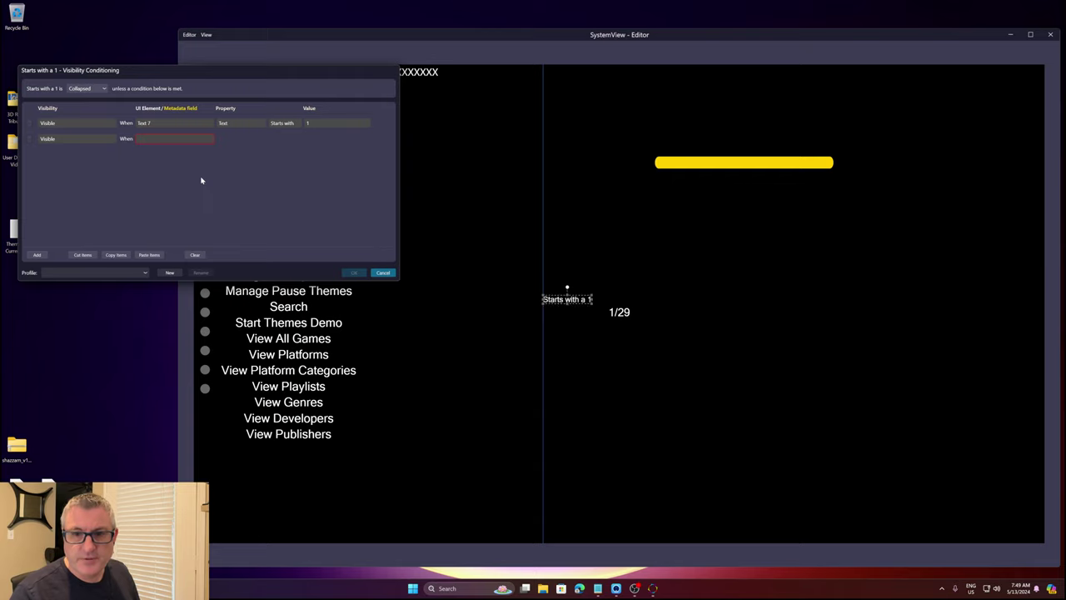
{"action": "left_click", "coordinate": [176, 139]}
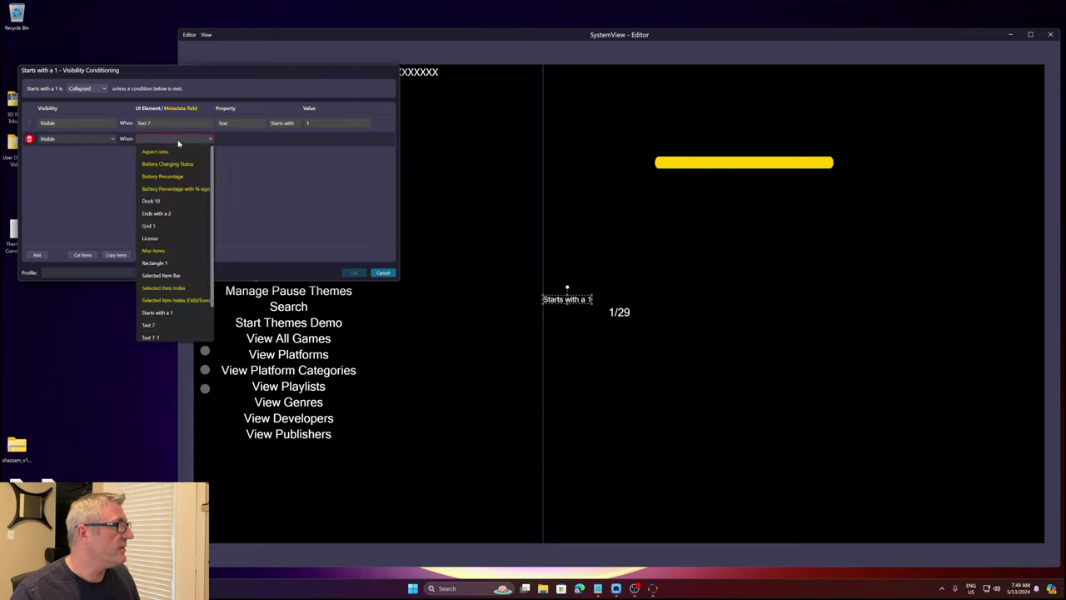
{"action": "left_click", "coordinate": [171, 287]}
{"action": "left_click", "coordinate": [384, 273]}
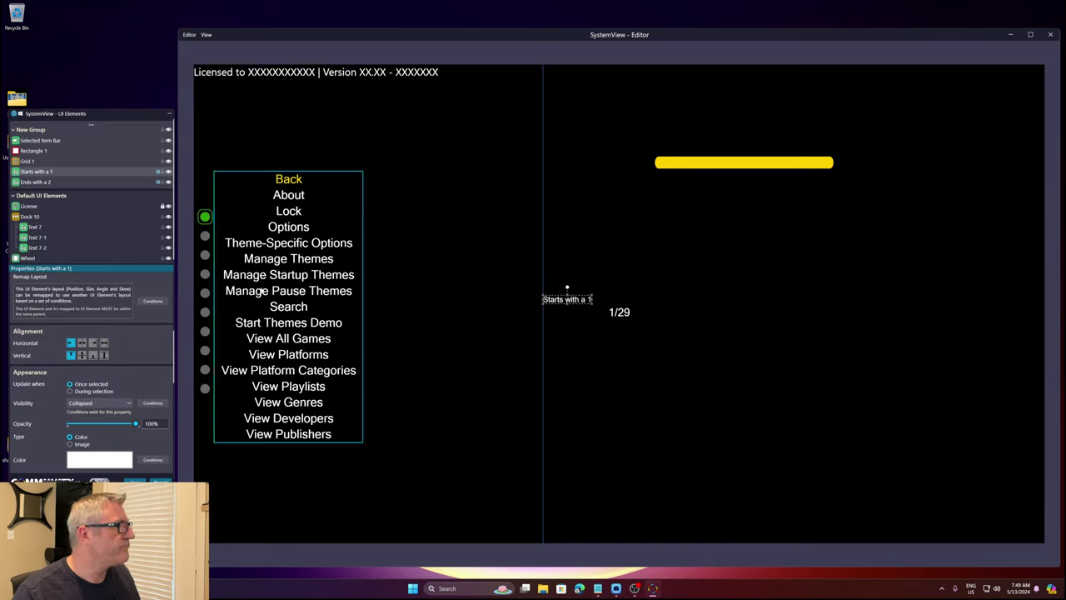
- Leave the SystemView editor with Escape
{"action": "key", "text": "Escape"}
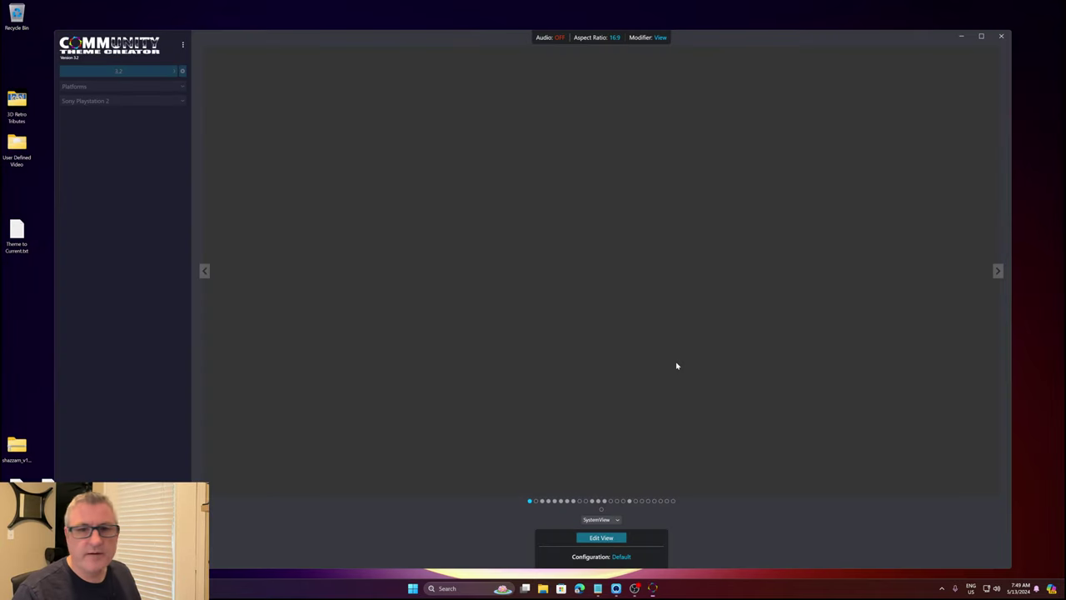